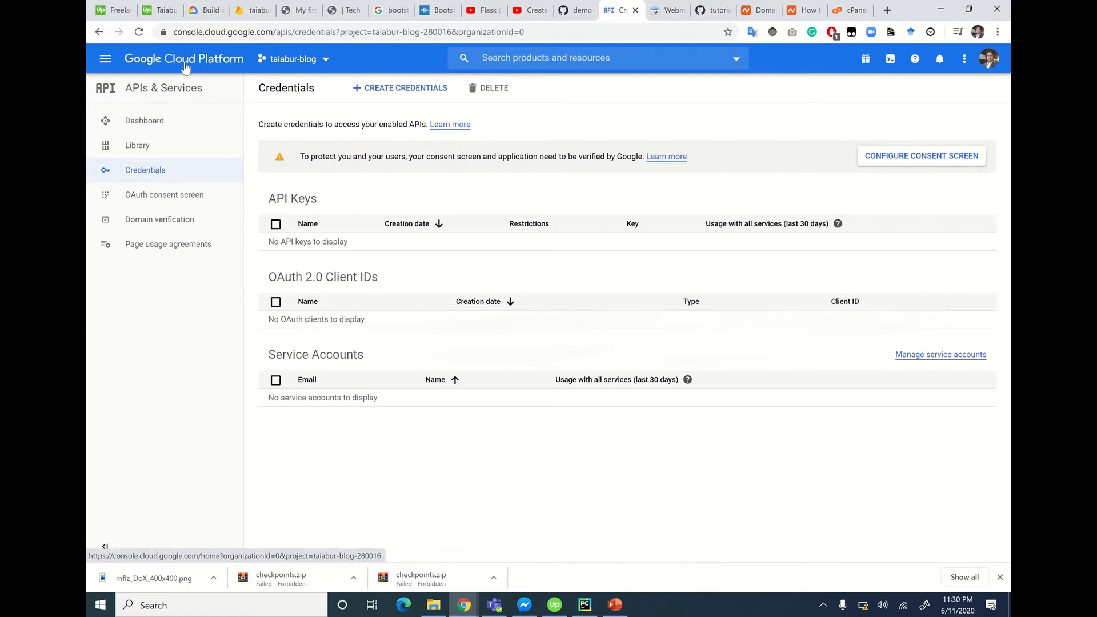
Open the Google Cloud project's home dashboard and check the project selector without switching projects.
click(184, 68)
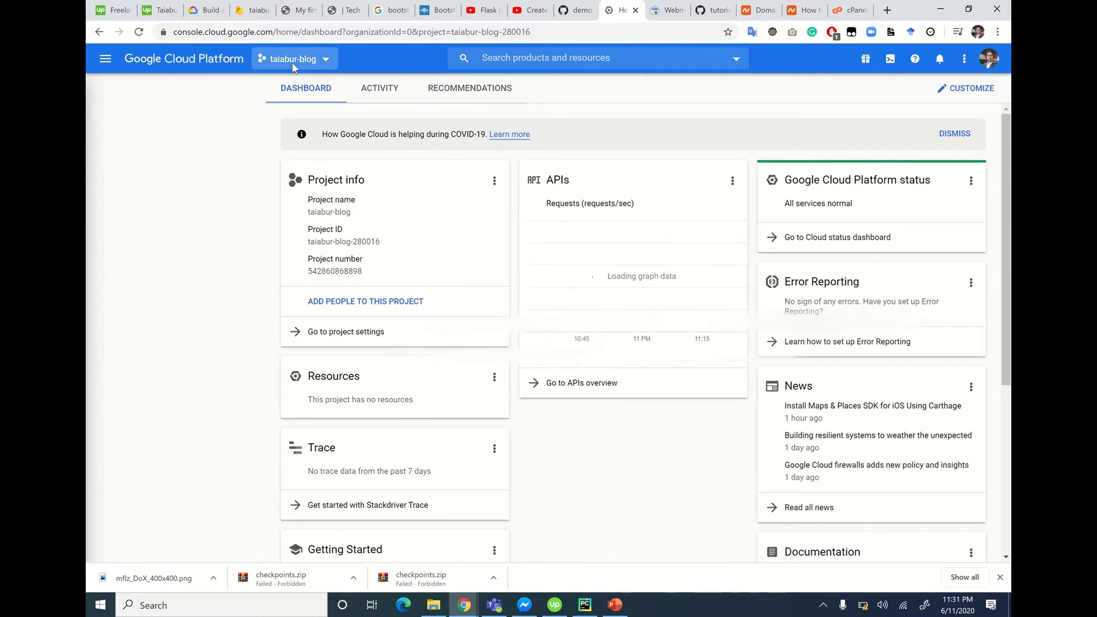
click(293, 62)
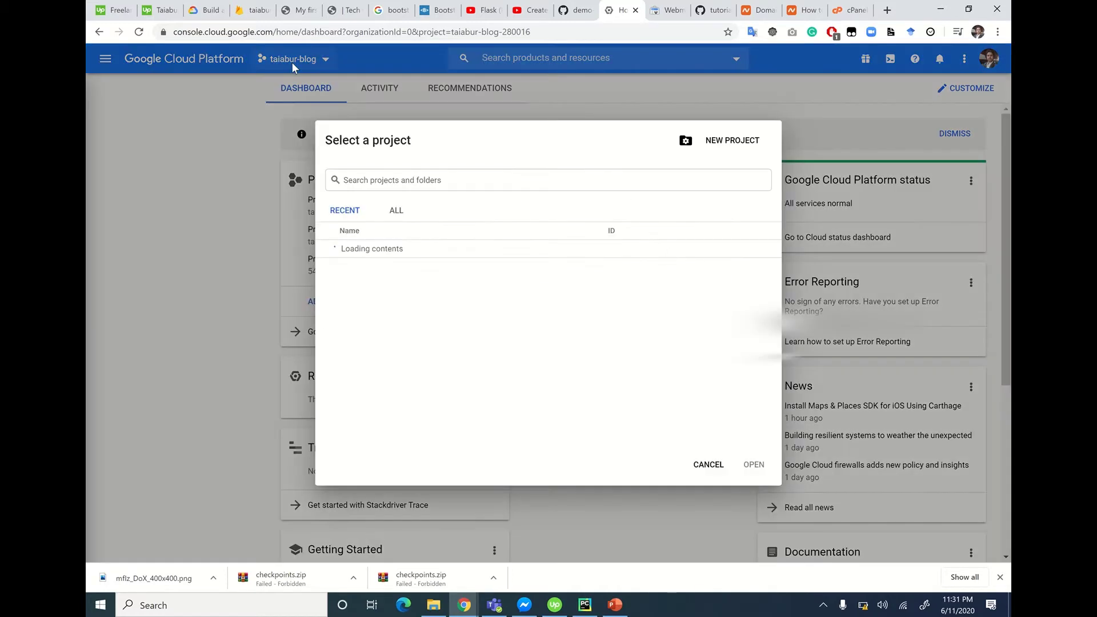
click(708, 464)
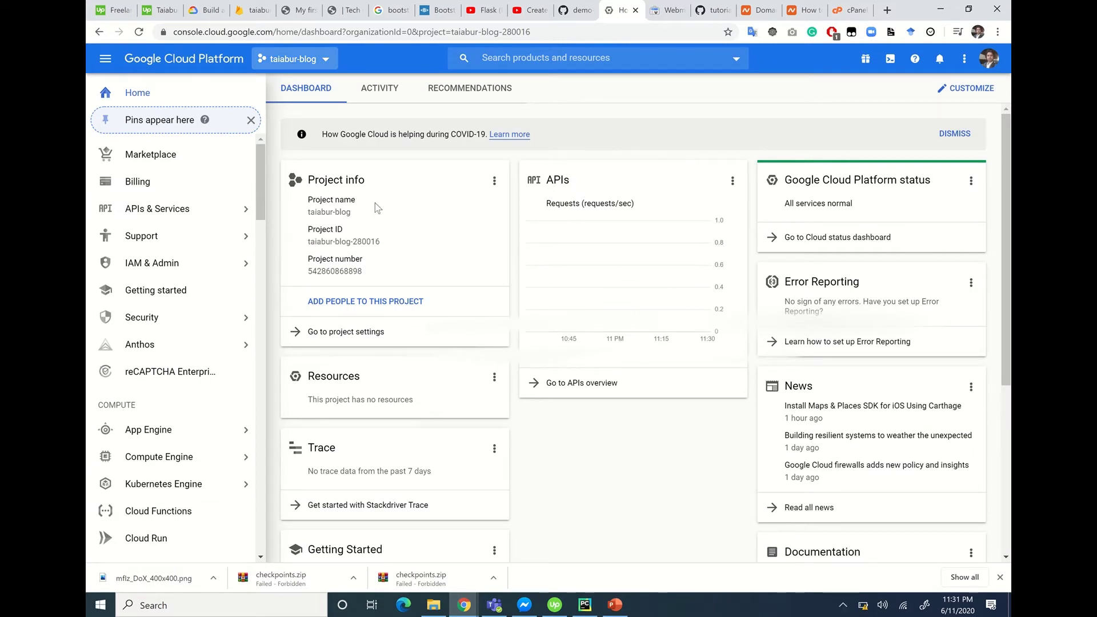
Open the API Library under APIs & Services and search it for "google plus".
click(183, 219)
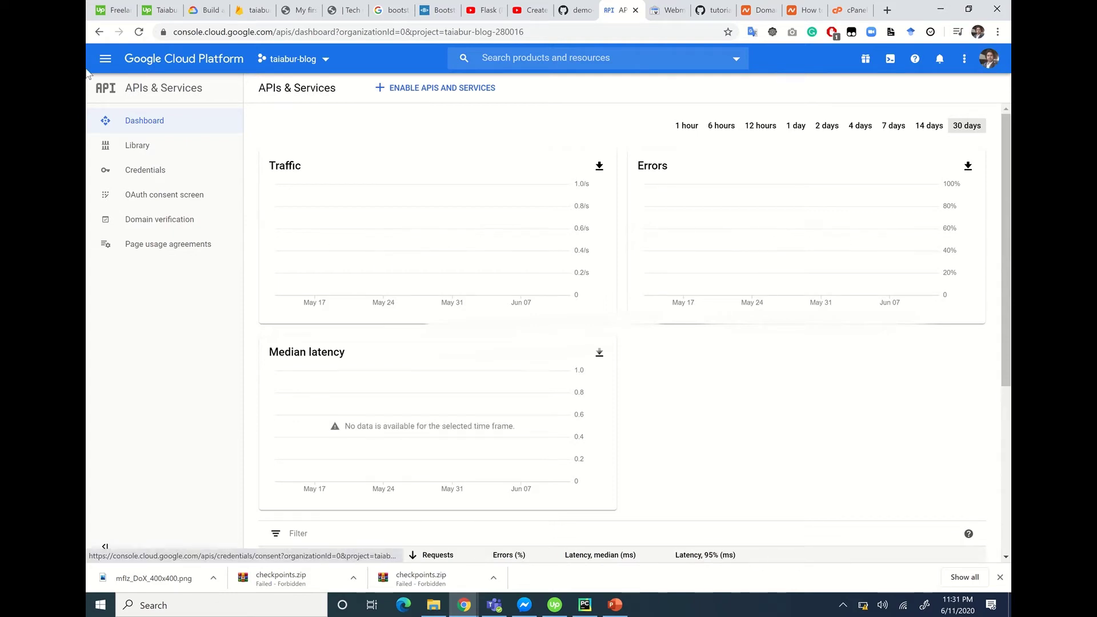
click(137, 146)
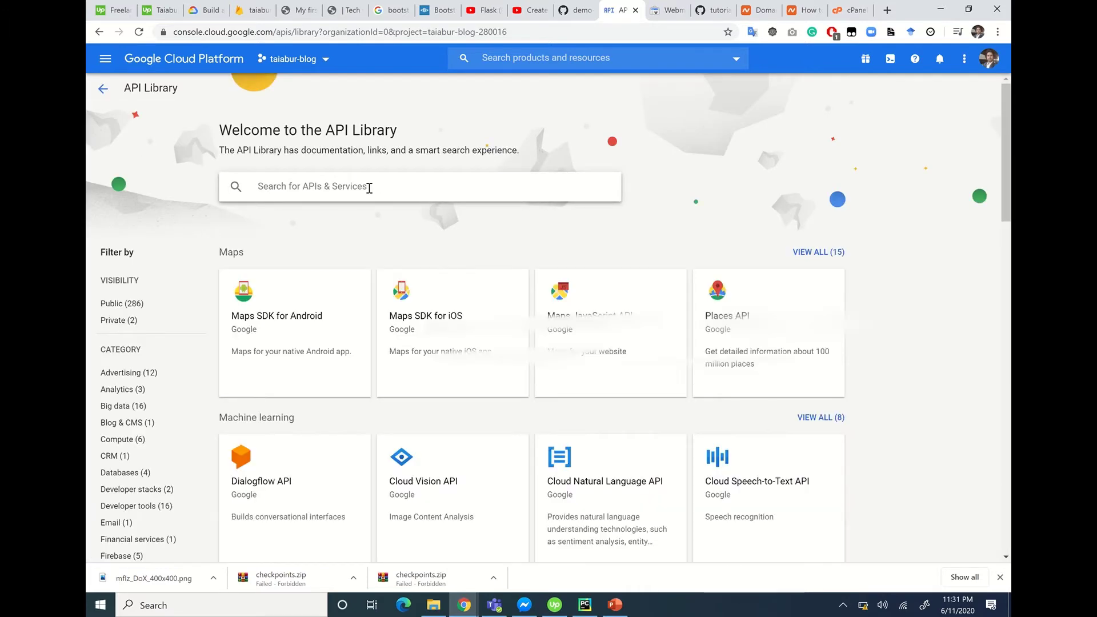
text(google)
key(Return)
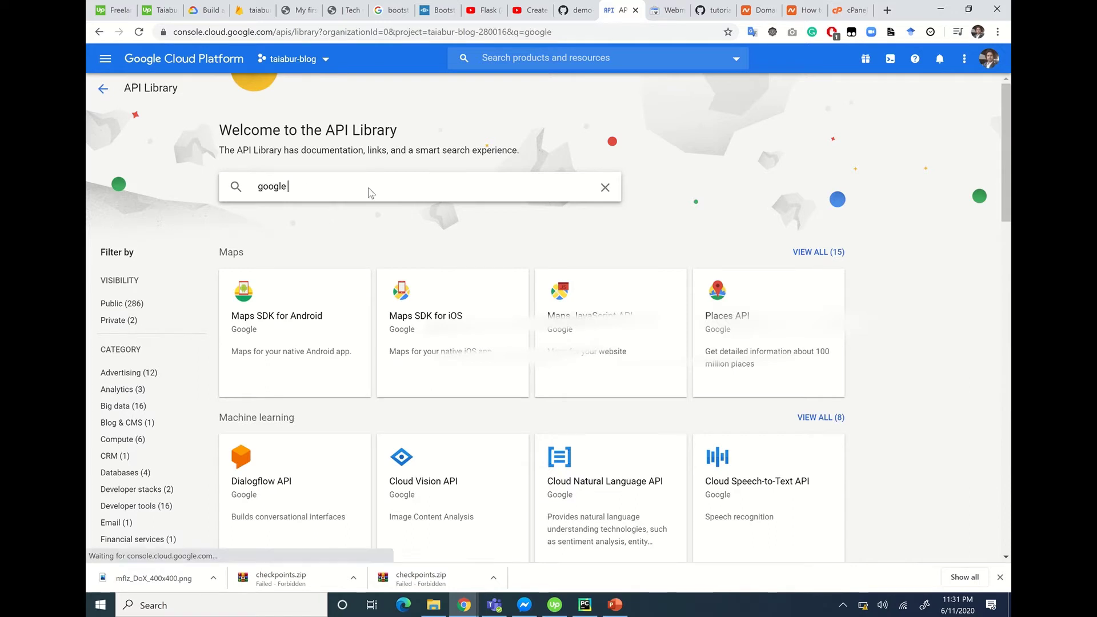
text(lu)
key(BackSpace)
key(BackSpace)
key(BackSpace)
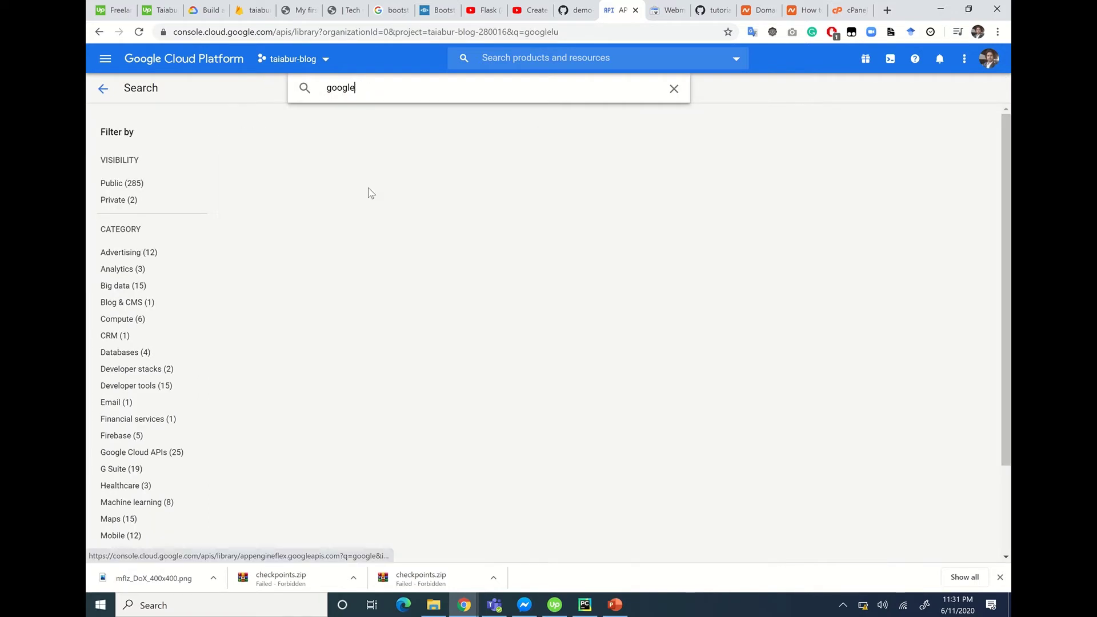
text(e plus)
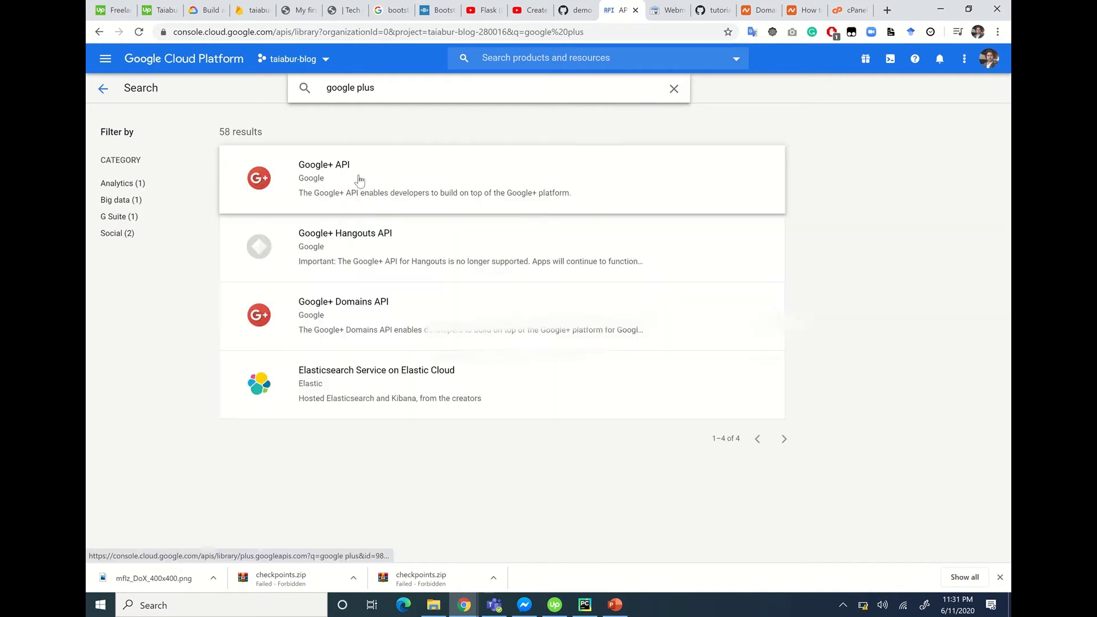
Open the Google+ API from the search results and enable it for the current project.
click(356, 178)
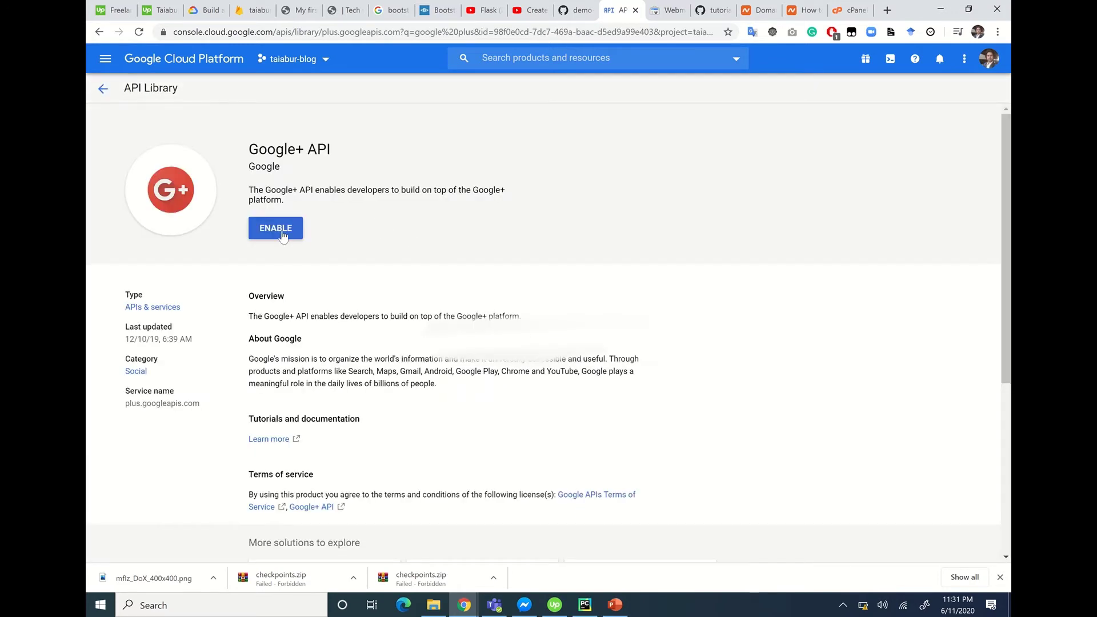
click(282, 233)
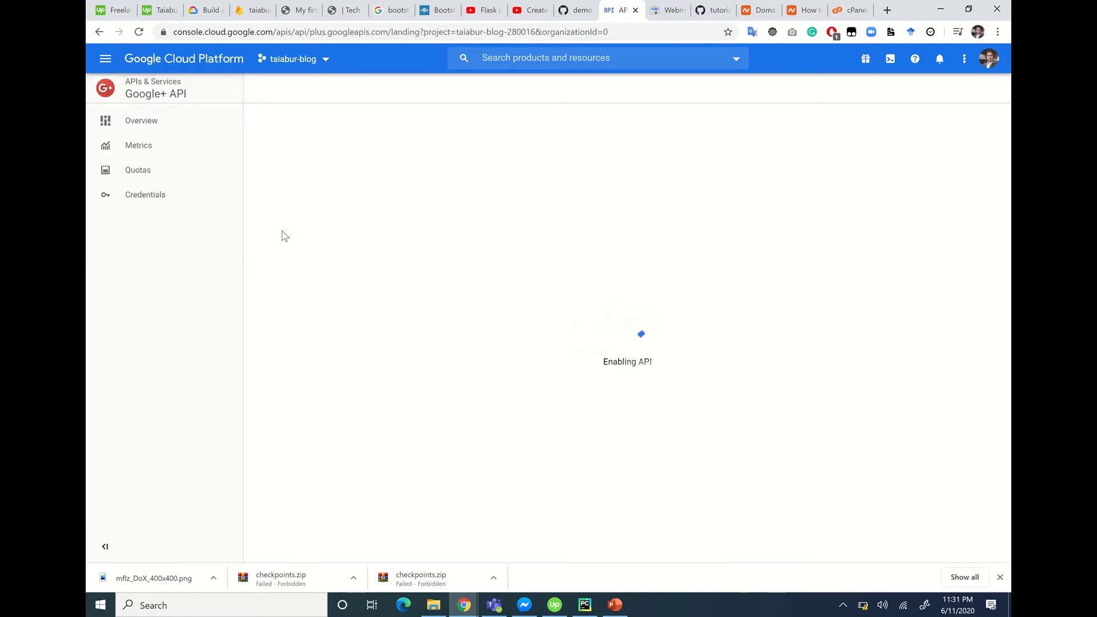
click(304, 62)
click(708, 463)
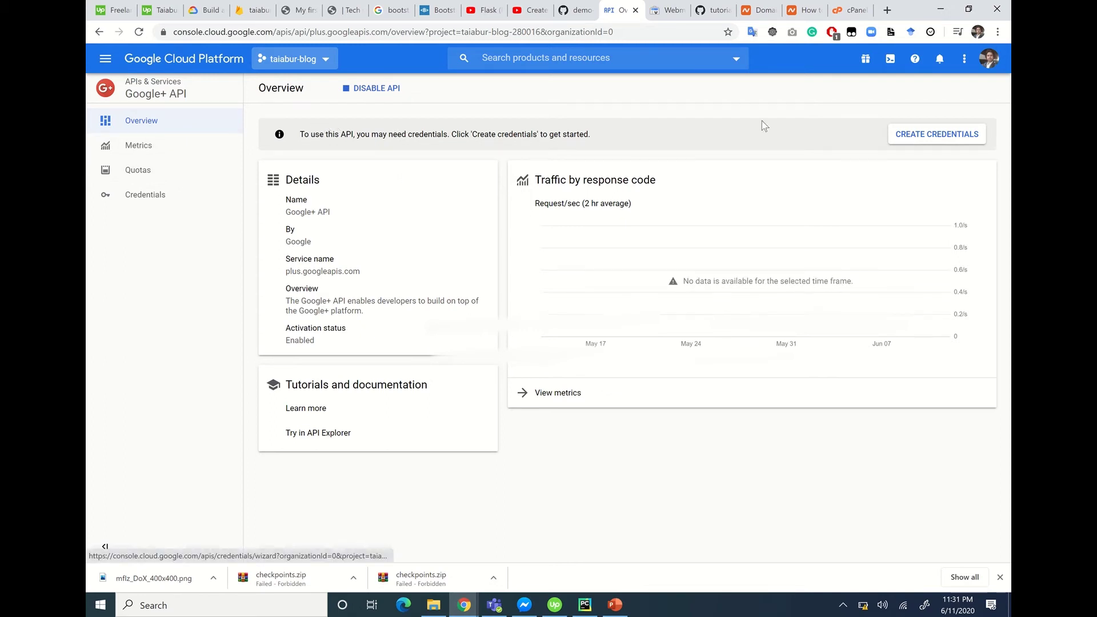
click(101, 36)
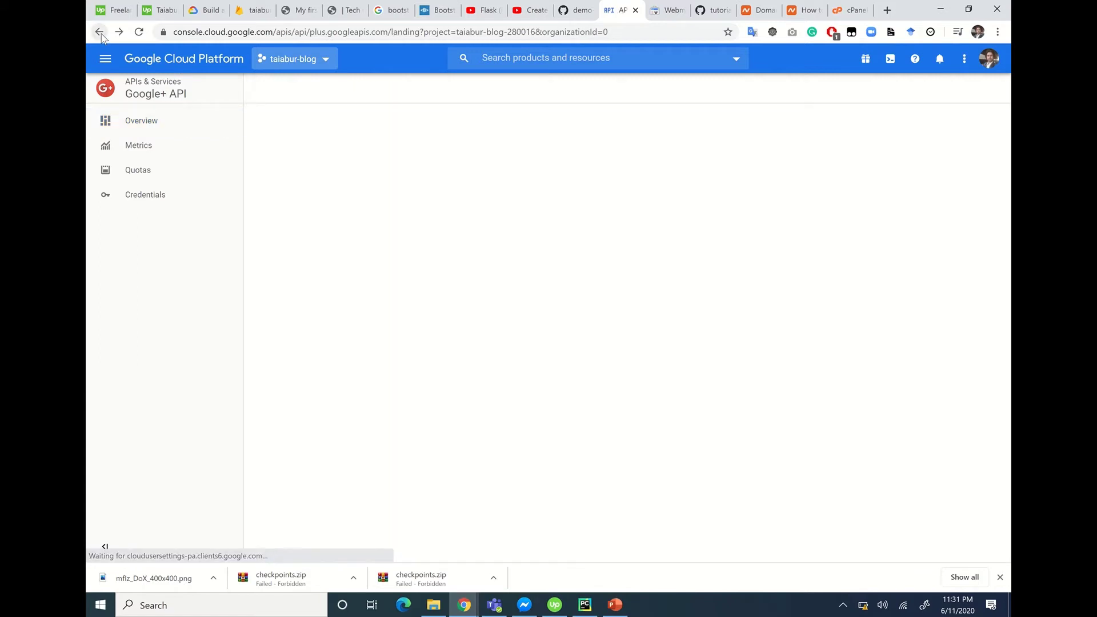
click(101, 34)
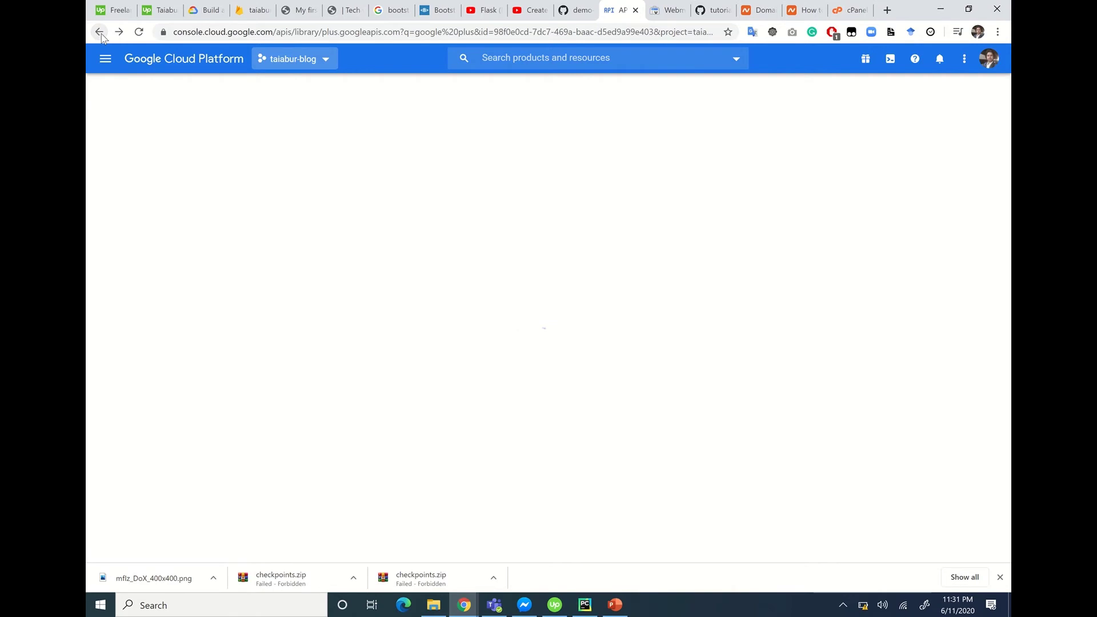
click(101, 34)
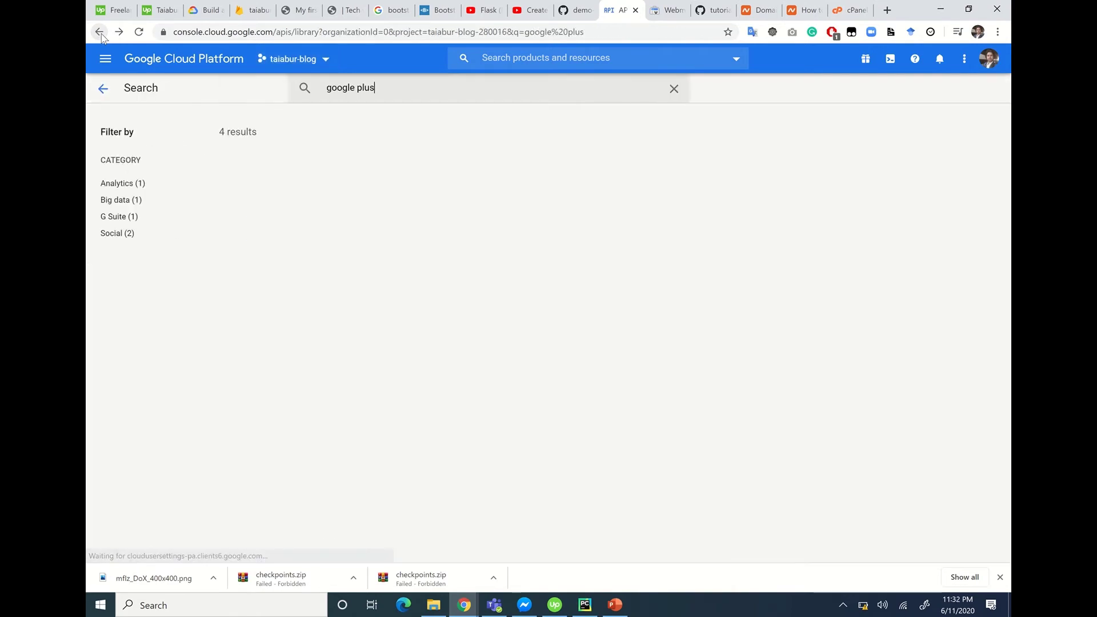
click(101, 34)
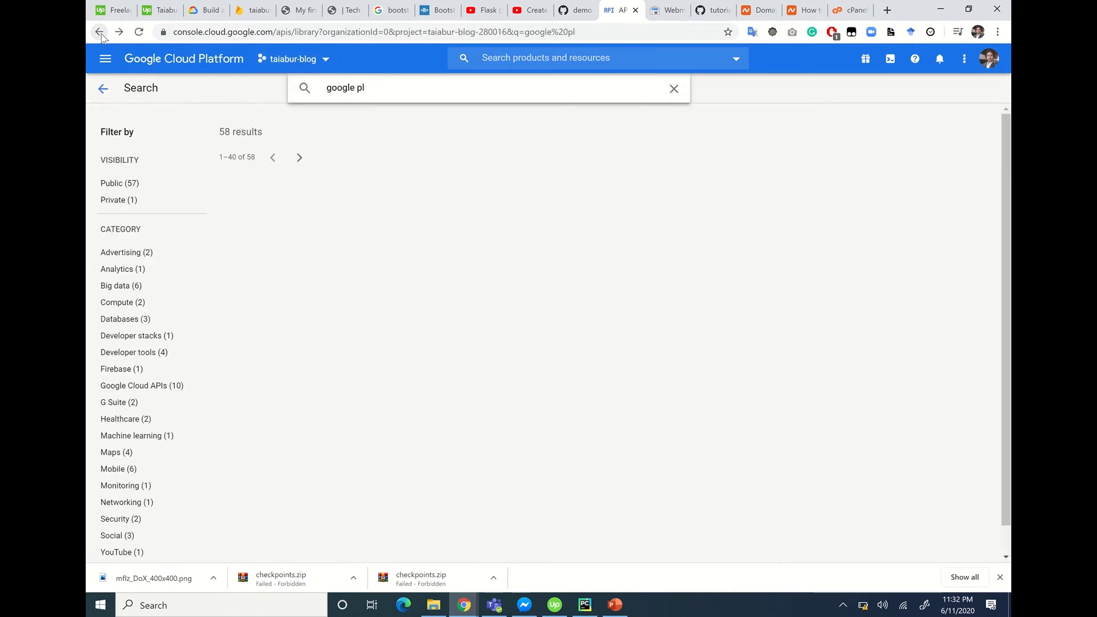
click(100, 34)
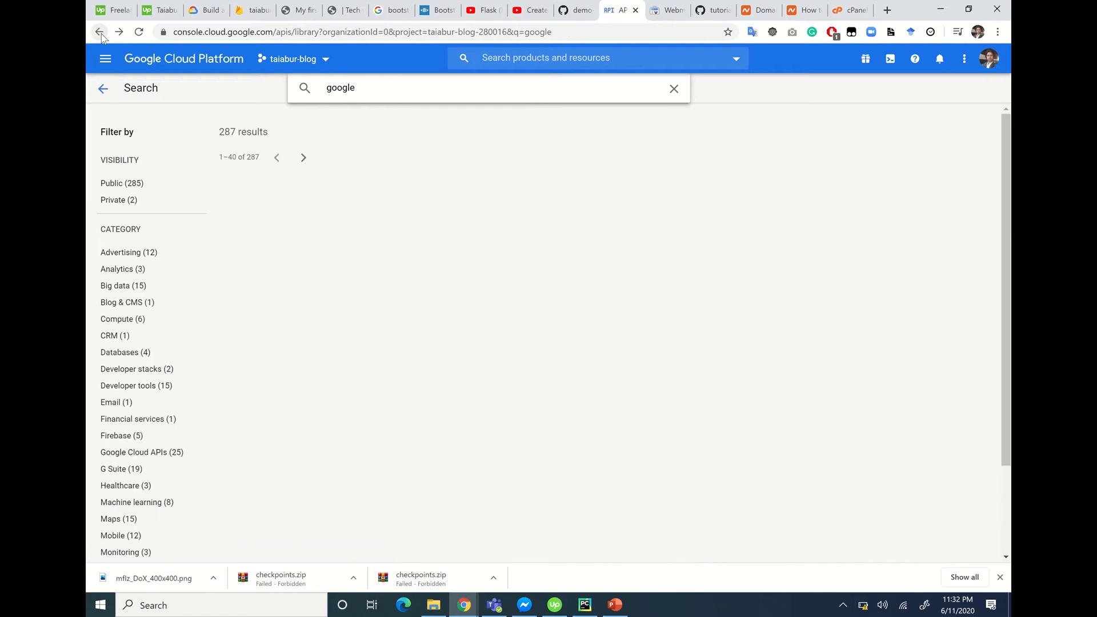
text(lu)
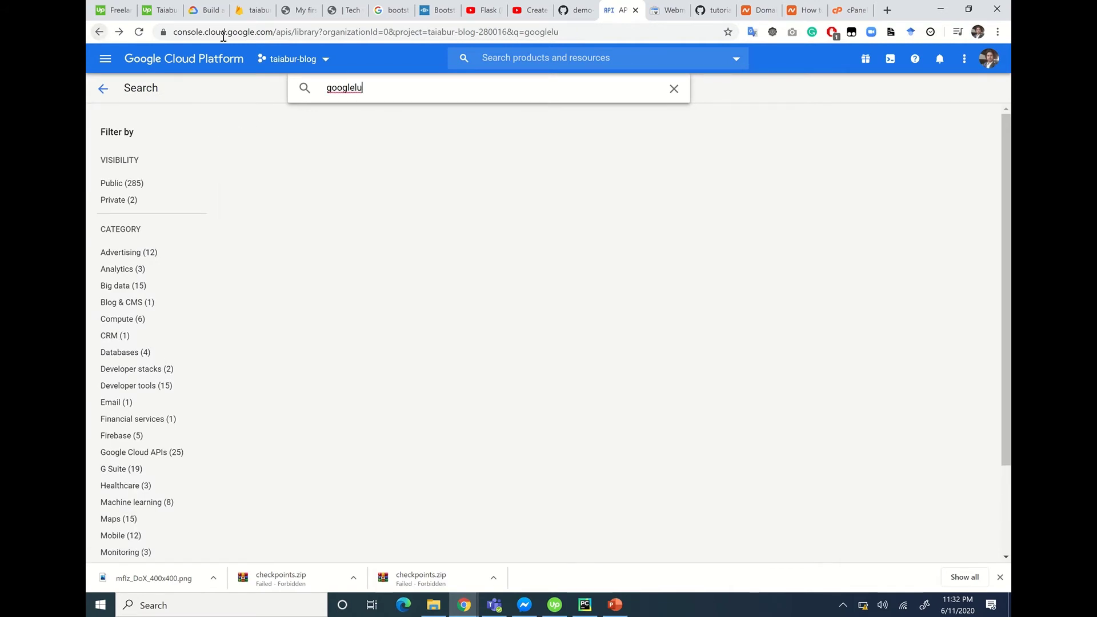
Return to the project home and open the Credentials page of APIs & Services.
click(153, 63)
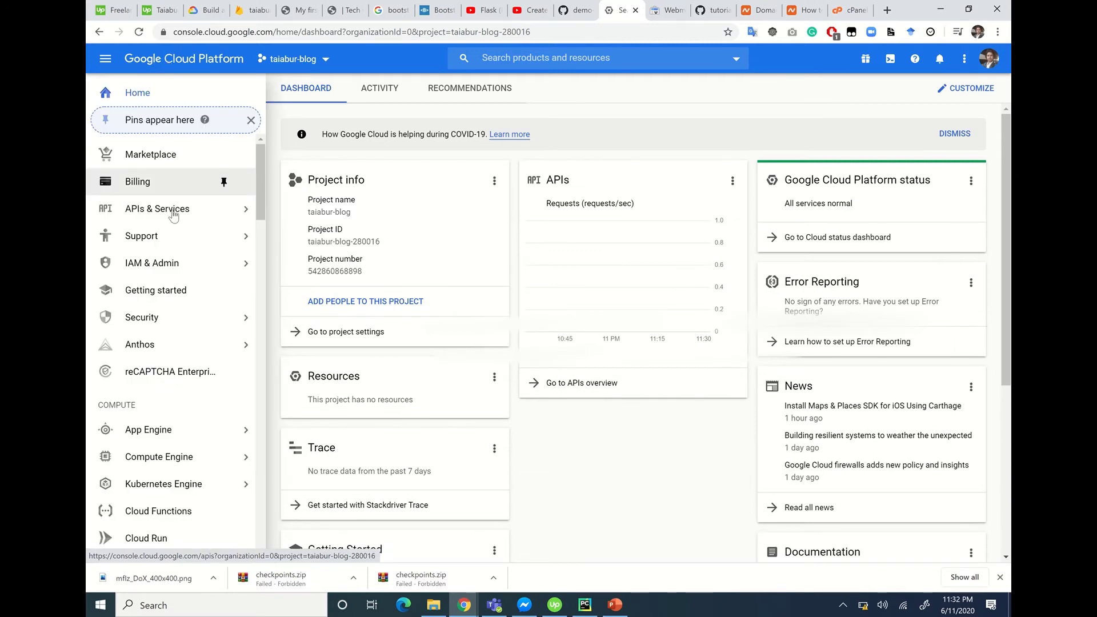
click(174, 213)
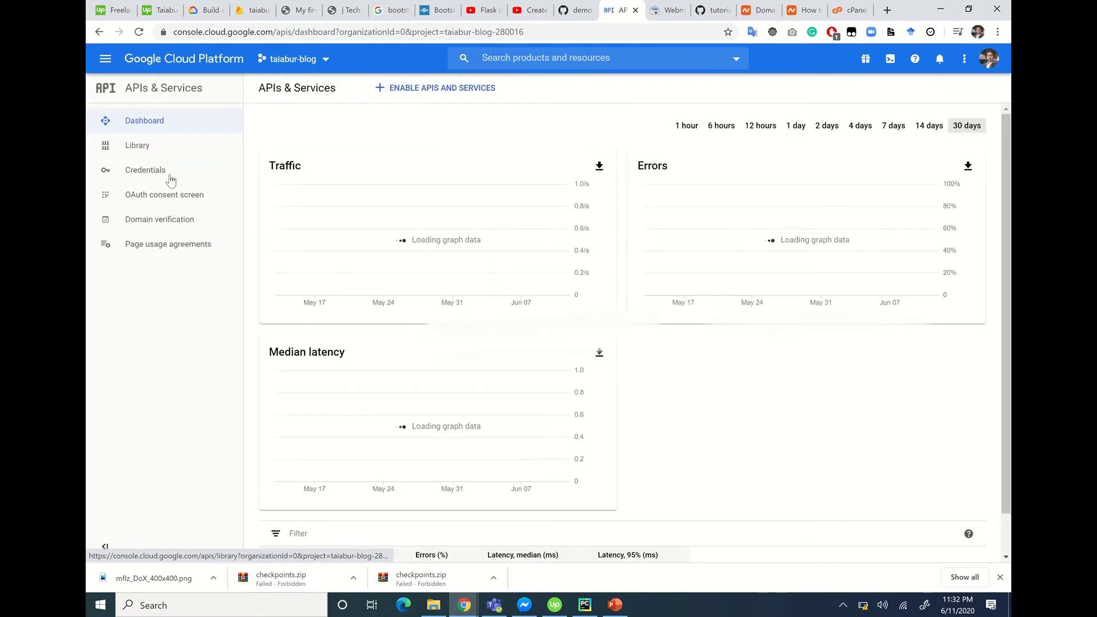
click(170, 179)
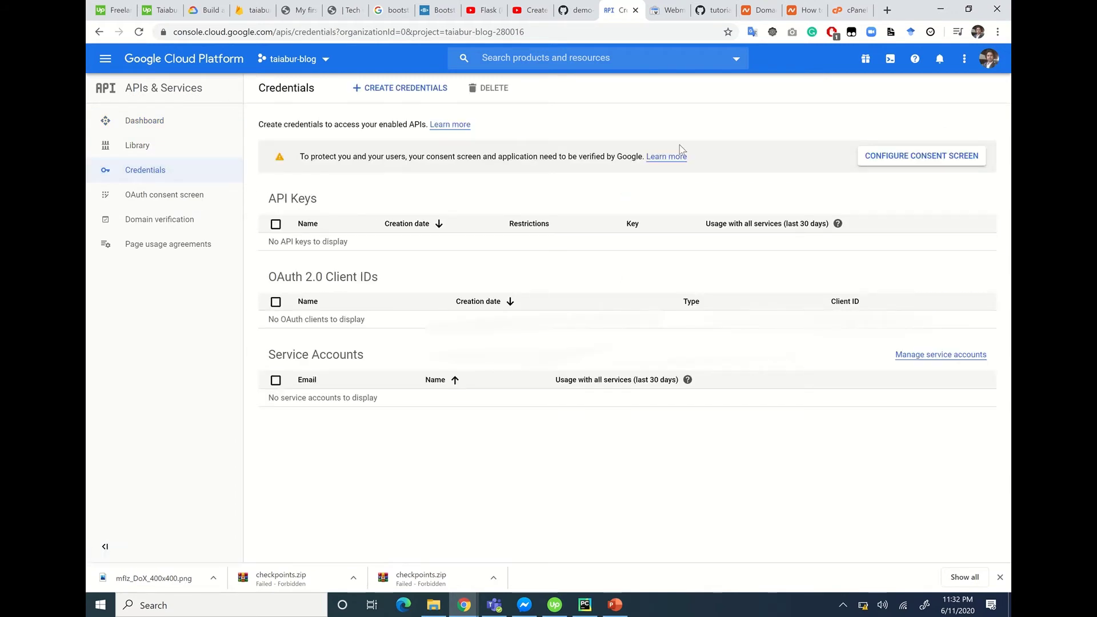
click(414, 92)
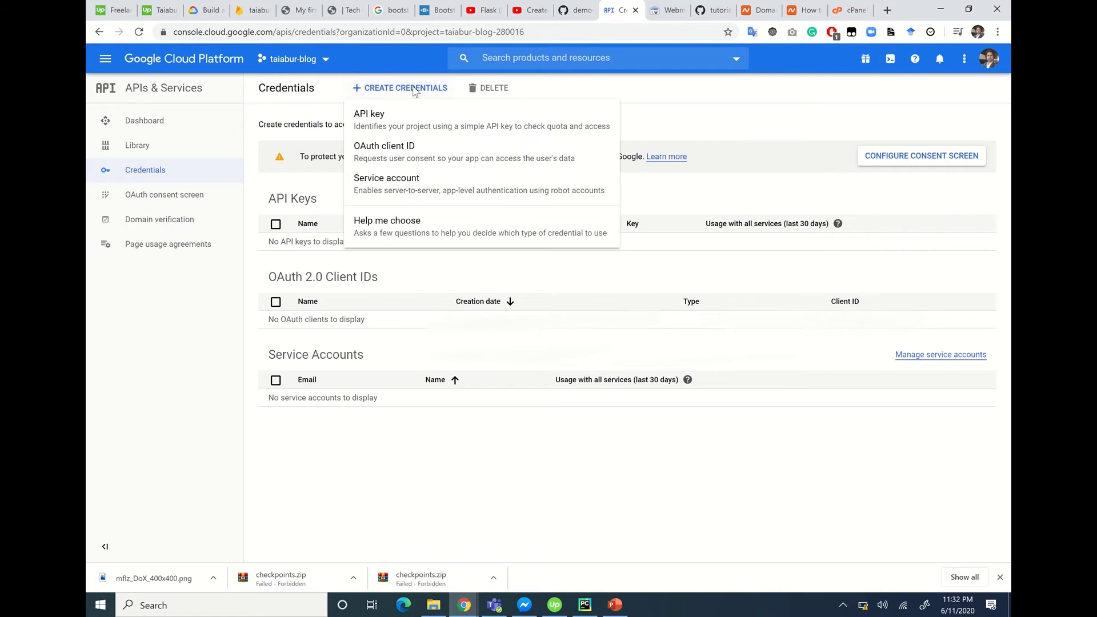
click(409, 150)
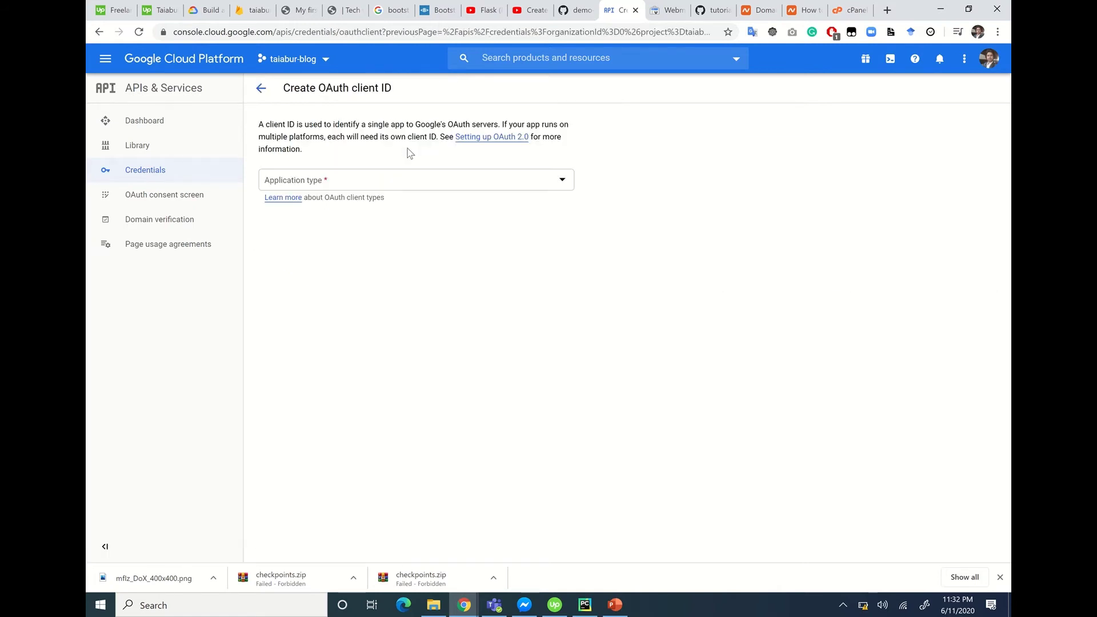
click(394, 181)
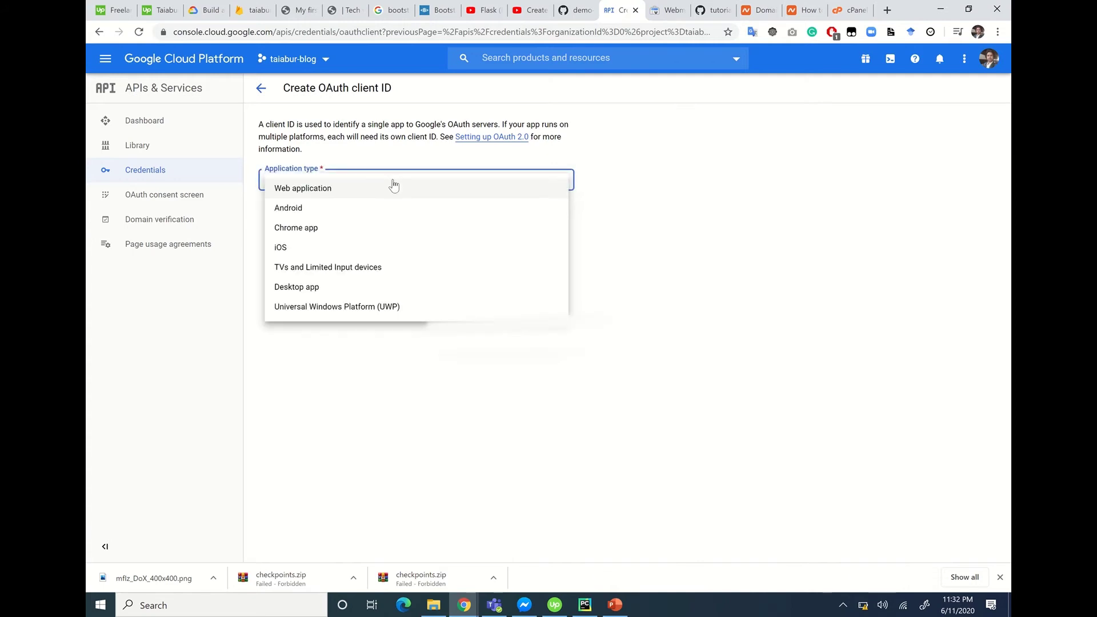
click(397, 195)
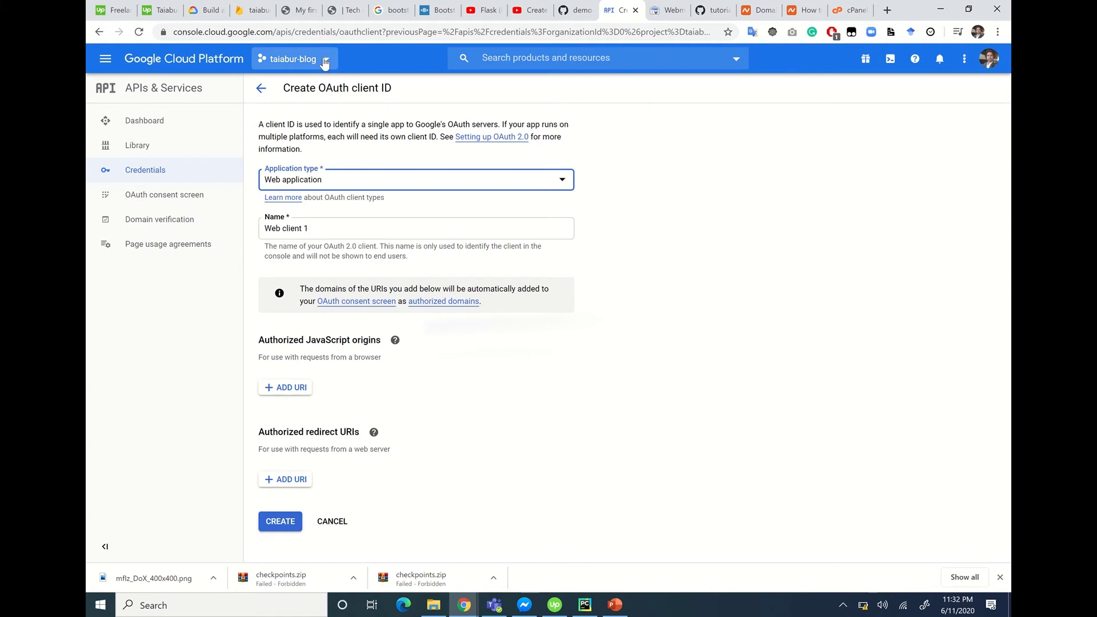
click(294, 59)
click(300, 93)
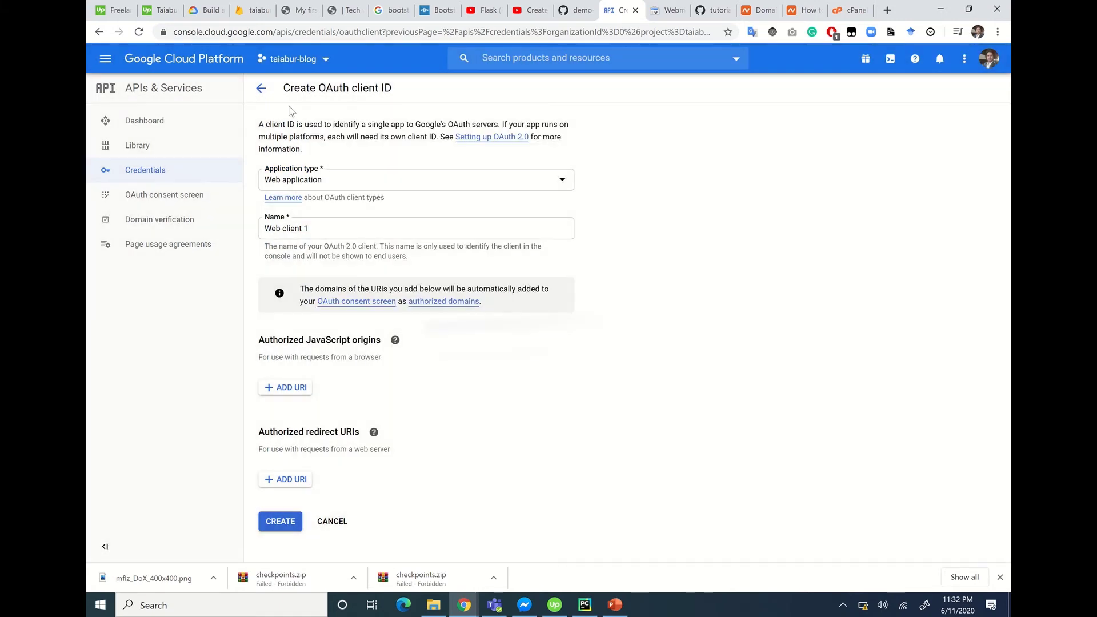
click(262, 90)
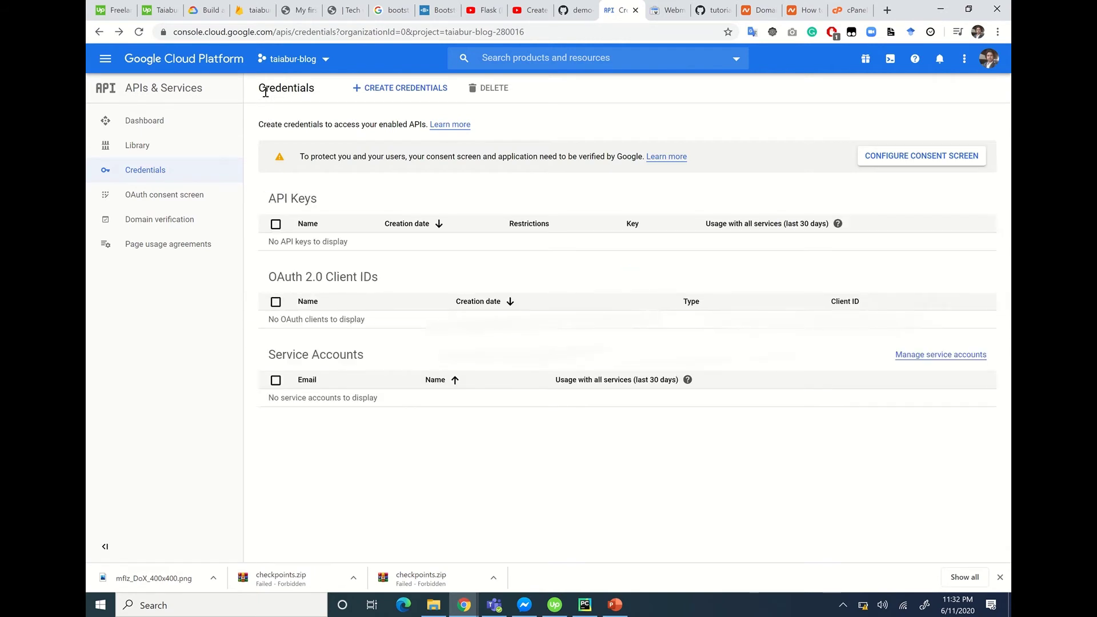
Start creating OAuth client ID credentials with Web application as the application type.
click(400, 87)
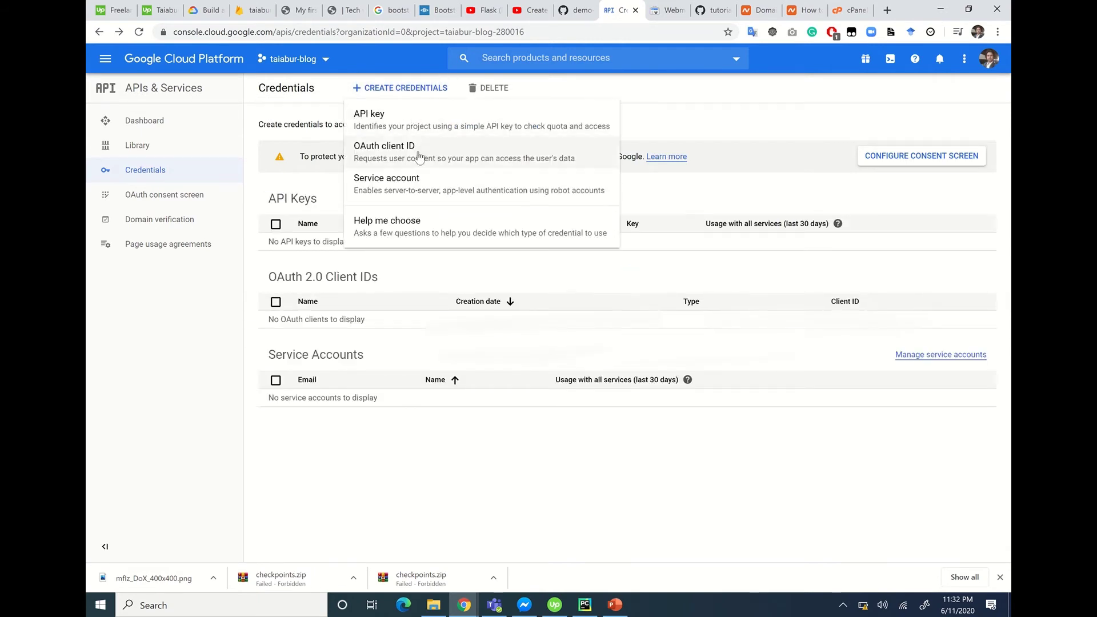
click(420, 156)
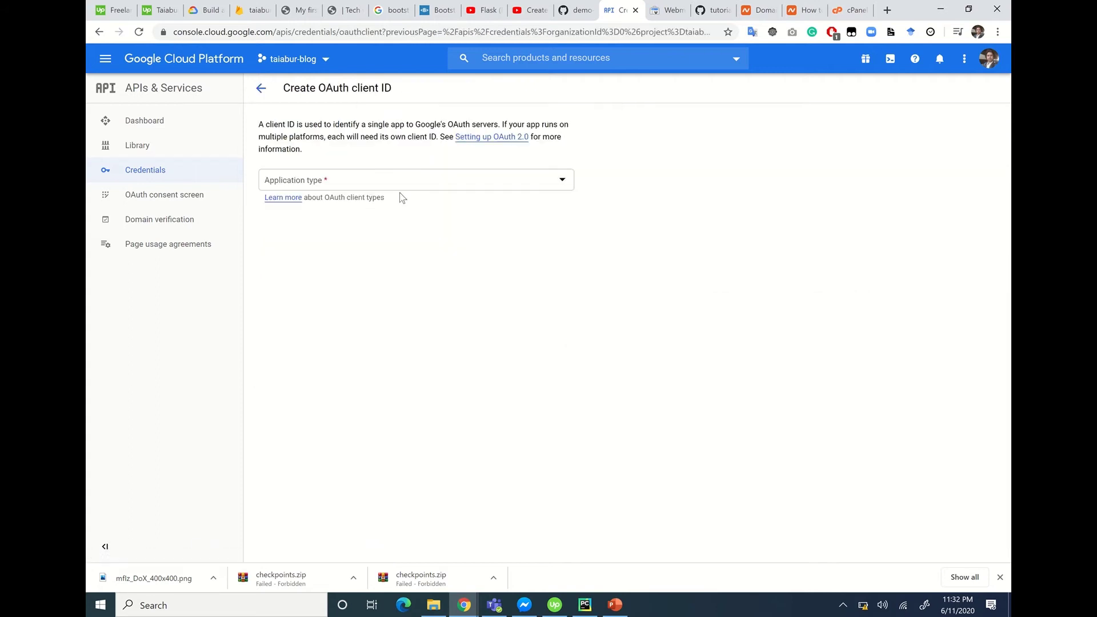
click(391, 181)
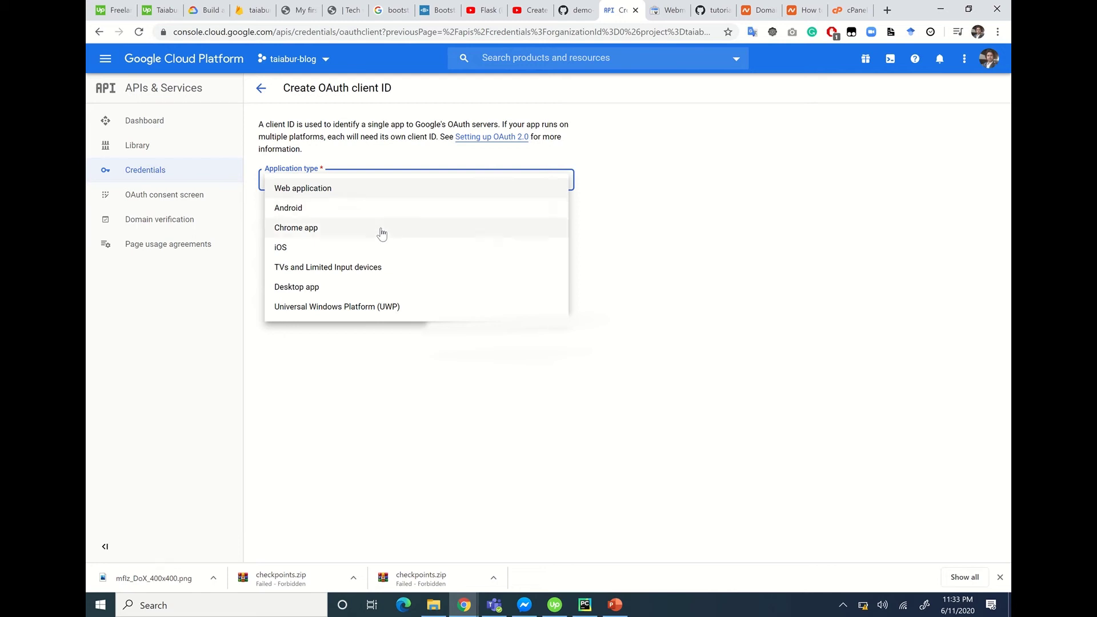
click(386, 197)
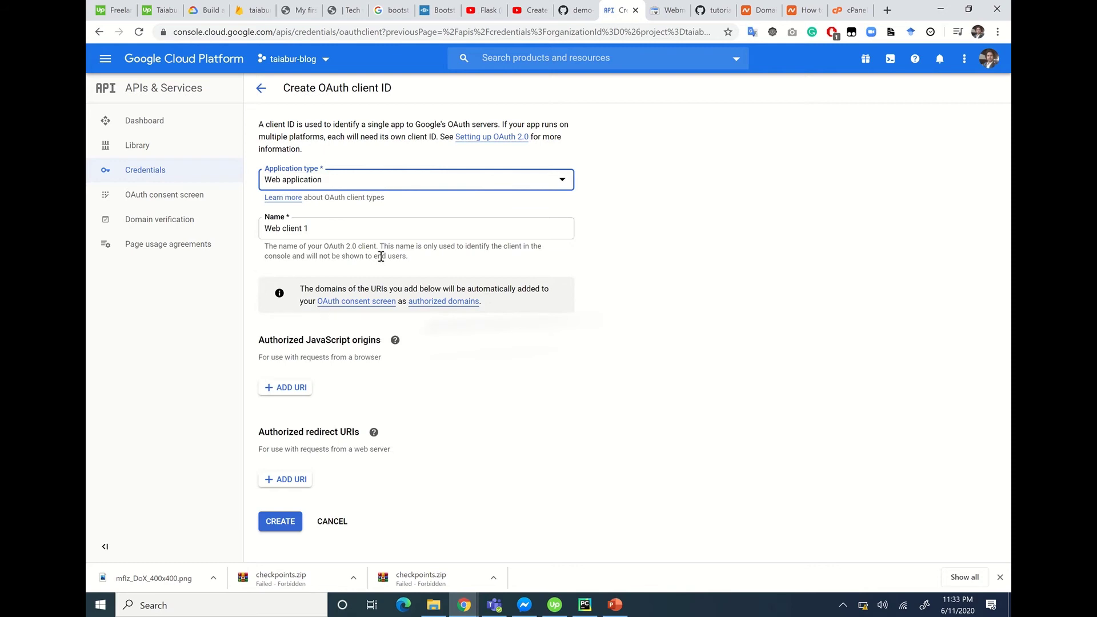
Replace the OAuth client's default name with the same name as the current project.
drag(366, 235, 266, 241)
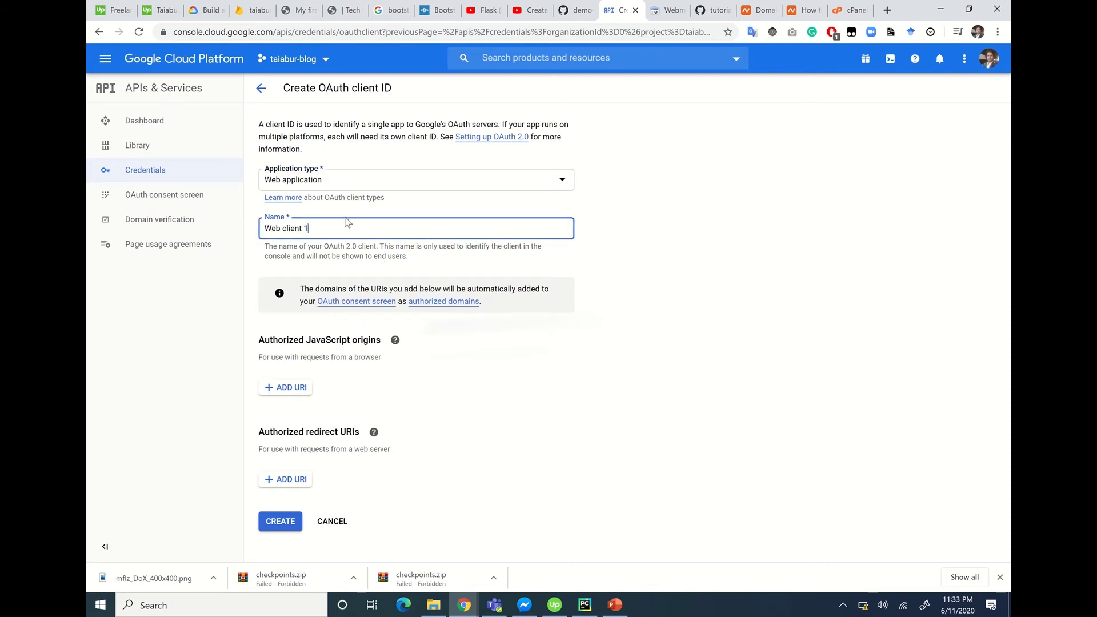
drag(345, 224, 255, 226)
text(t)
key(BackSpace)
key(Tab)
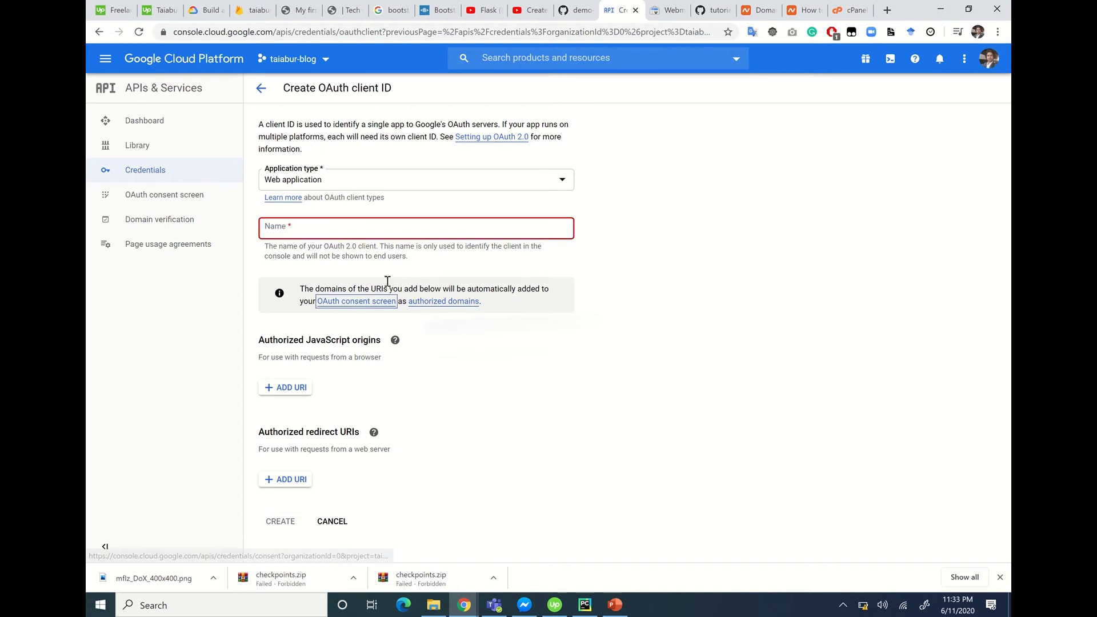
click(355, 231)
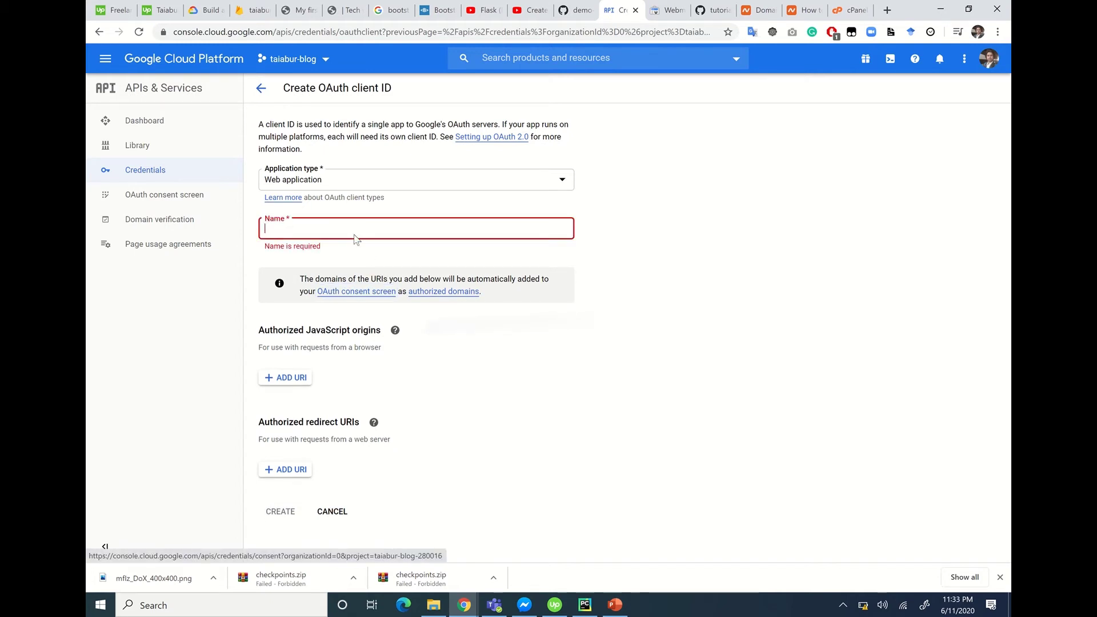
text(taiabur)
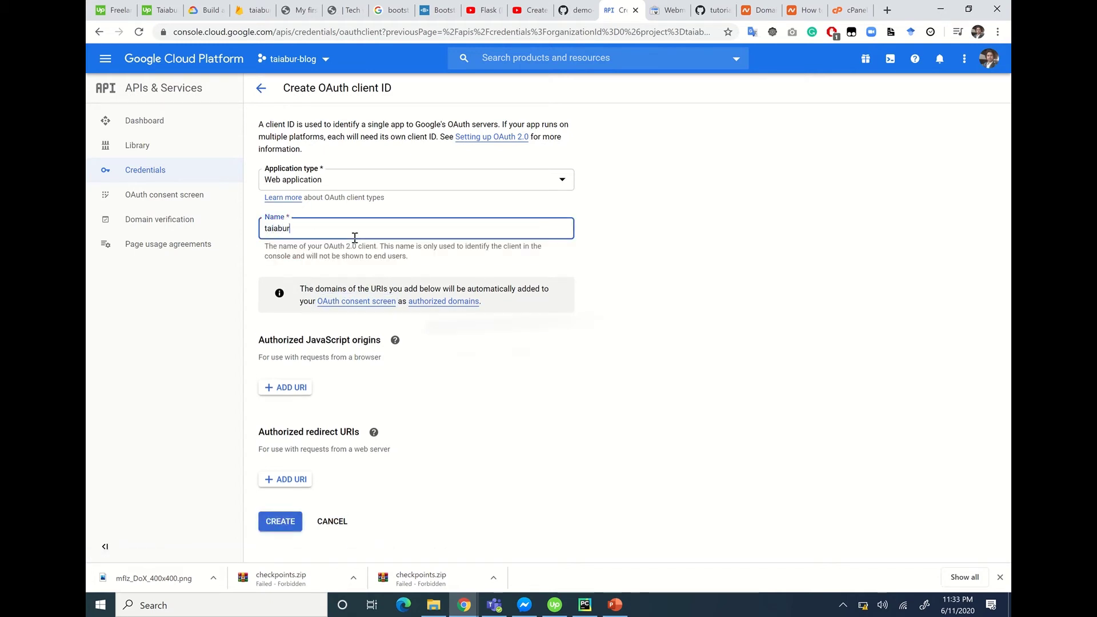
text(-blog)
key(Tab)
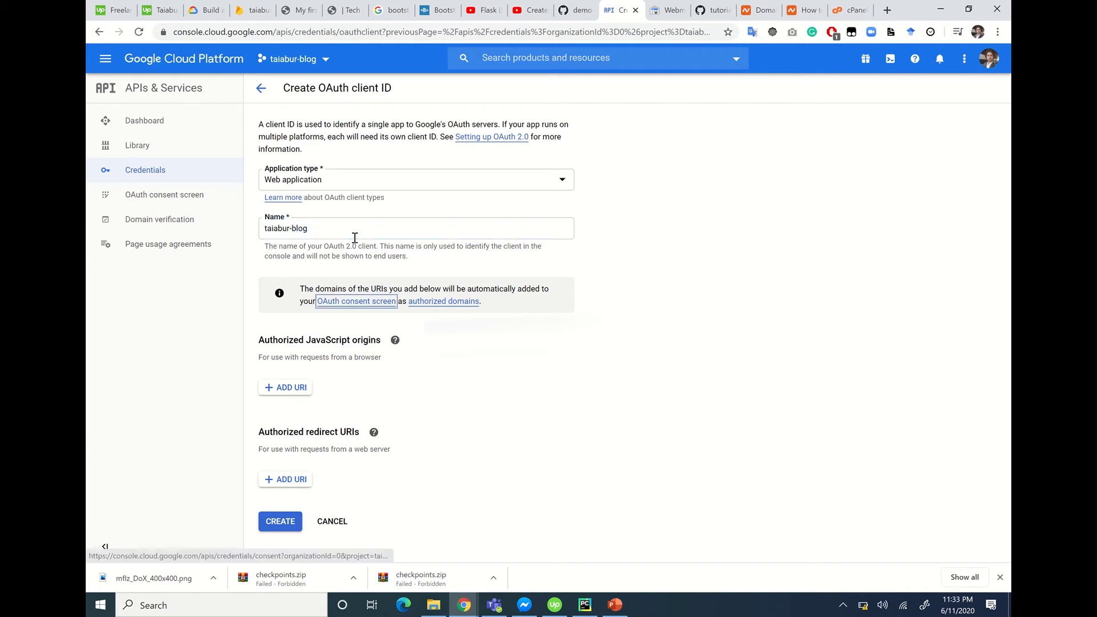
Add an authorized JavaScript origin to the OAuth client with the URI taiabur.info.
click(298, 387)
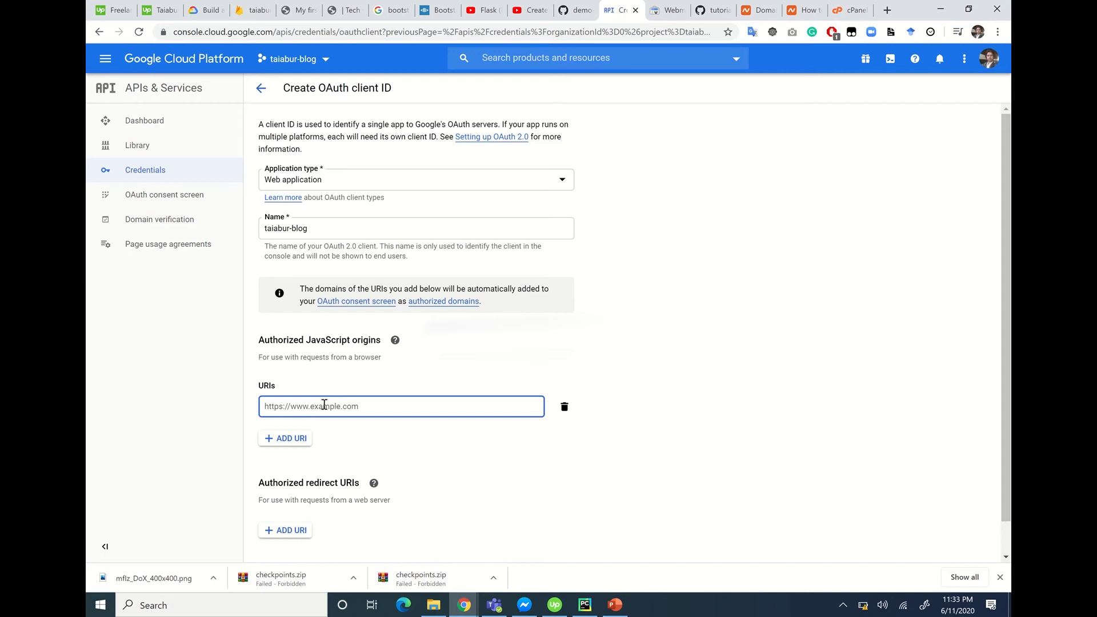
text(taiabur.info)
click(472, 444)
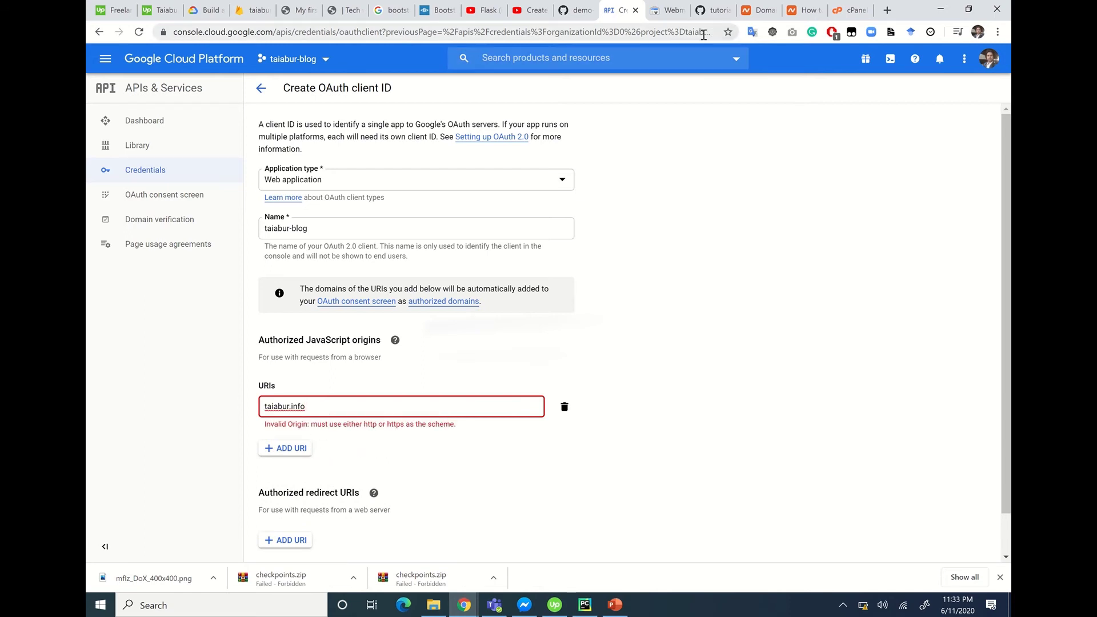
Open the website taiabur.info in a new browser tab and copy its full address.
click(887, 11)
text(taiabur.info)
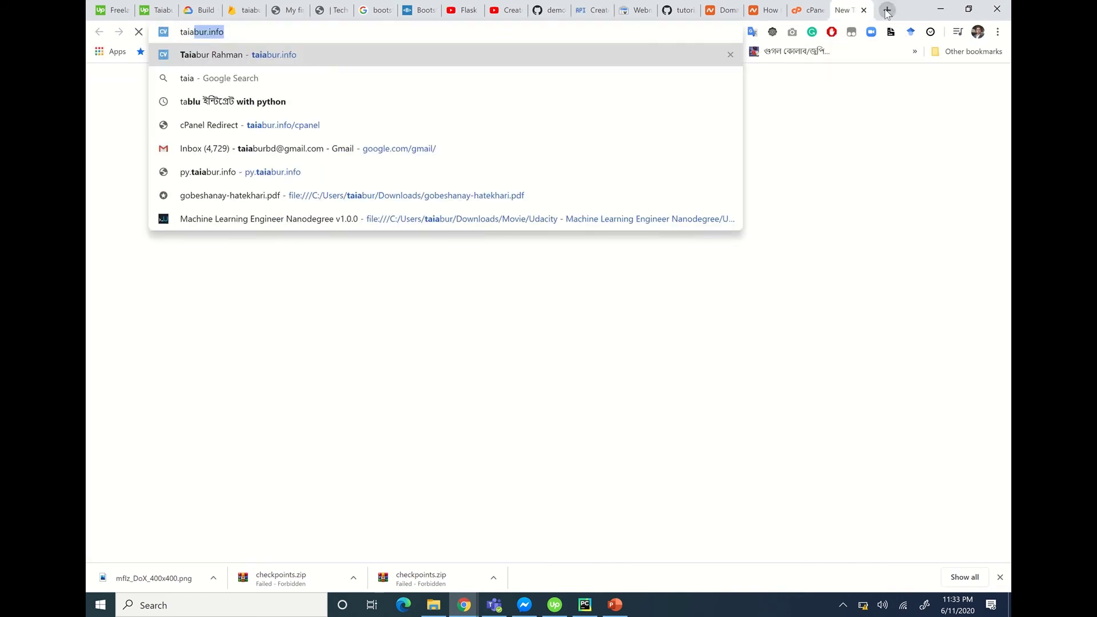
key(Return)
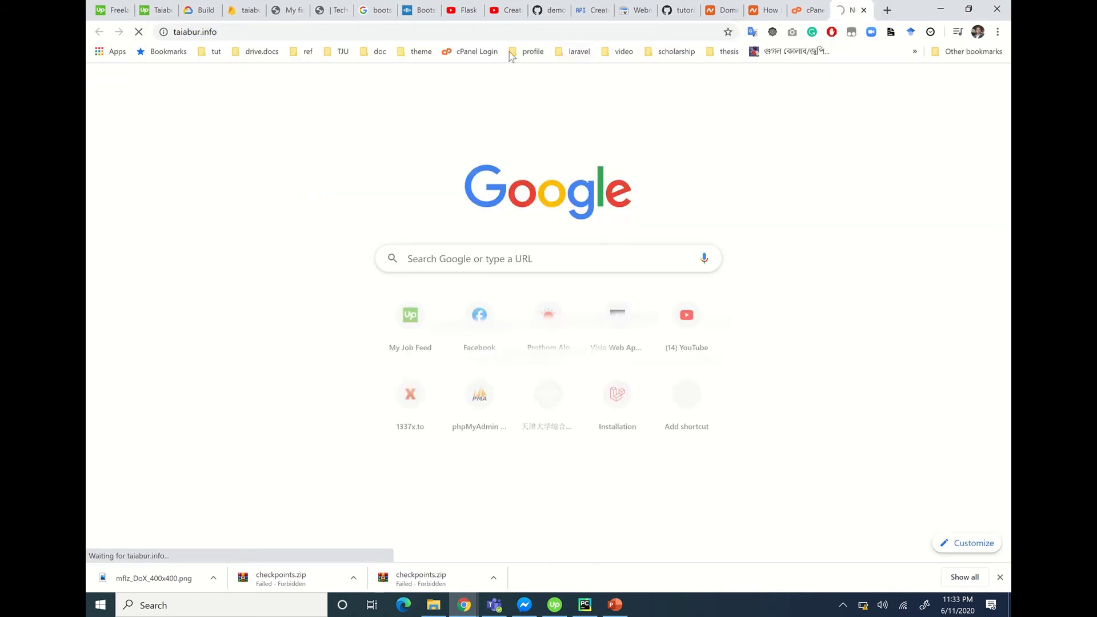
click(459, 33)
key(ctrl+c)
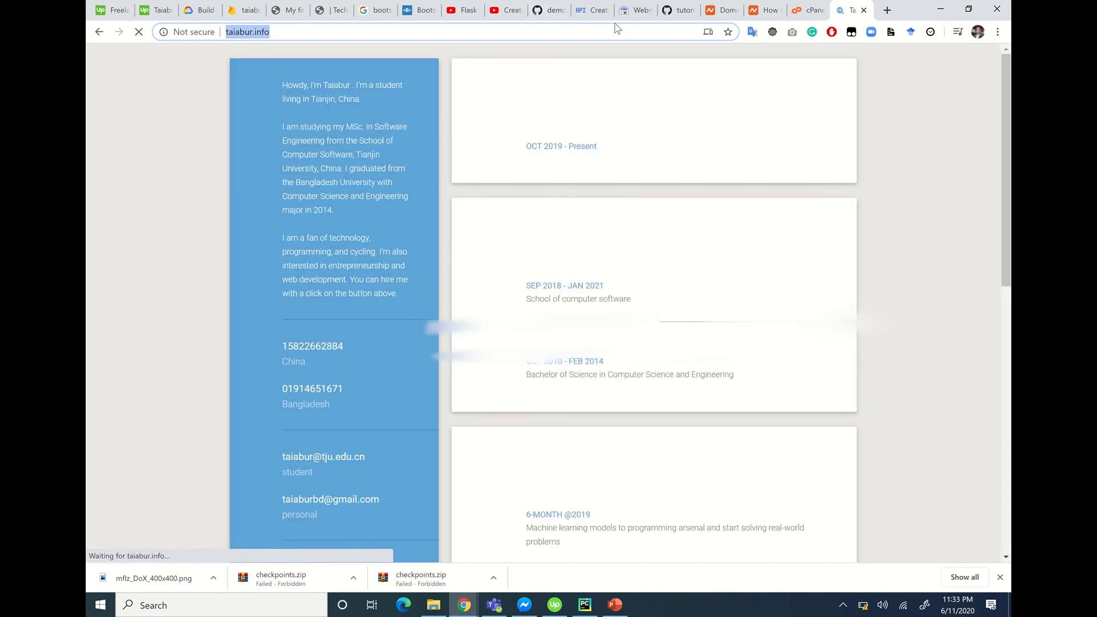
click(591, 9)
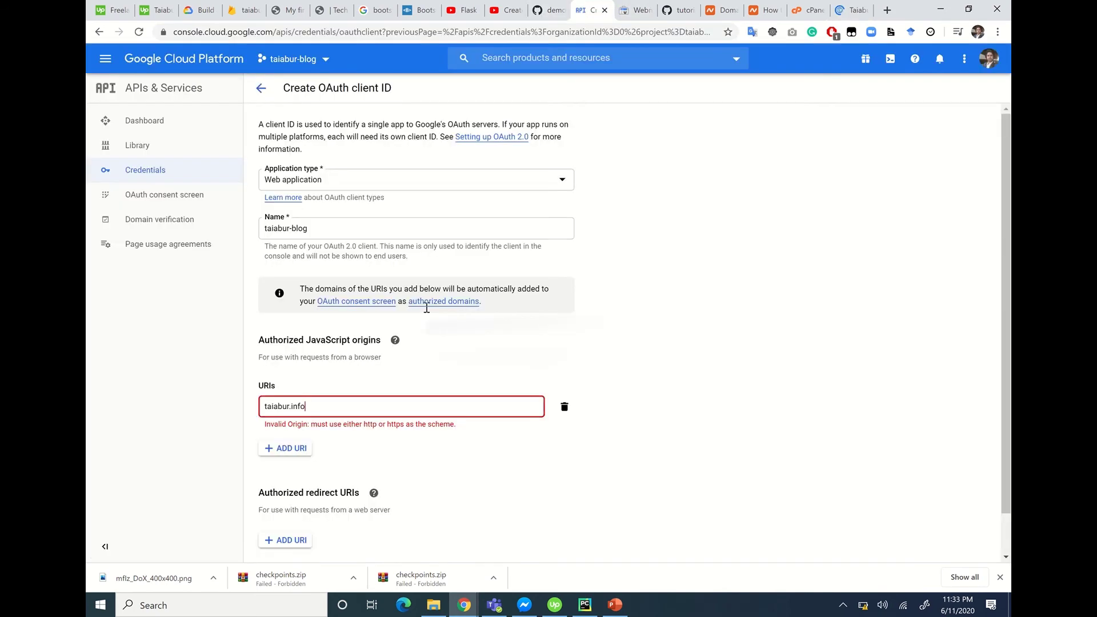
click(395, 340)
click(265, 411)
key(ctrl+a)
key(ctrl+v)
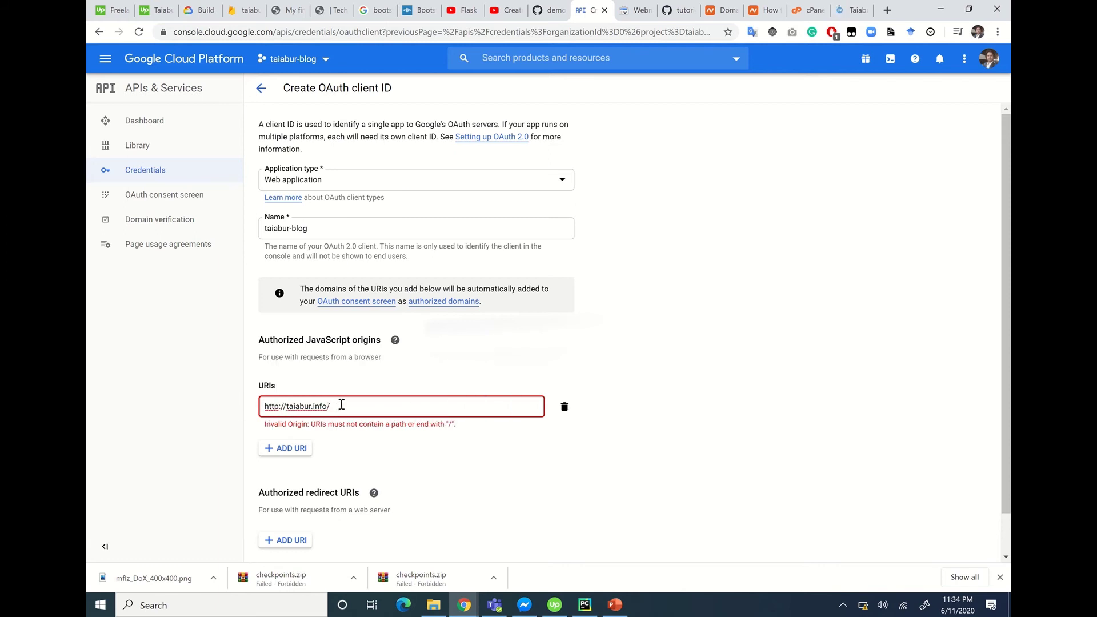
key(BackSpace)
click(242, 342)
scroll(252, 334, down, 1)
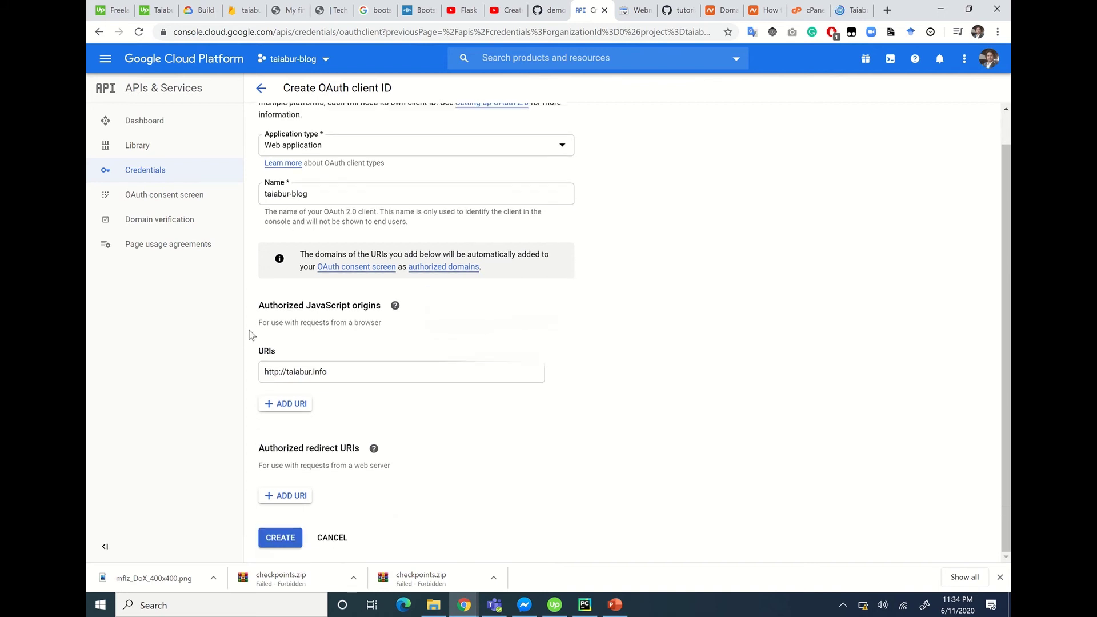
click(287, 497)
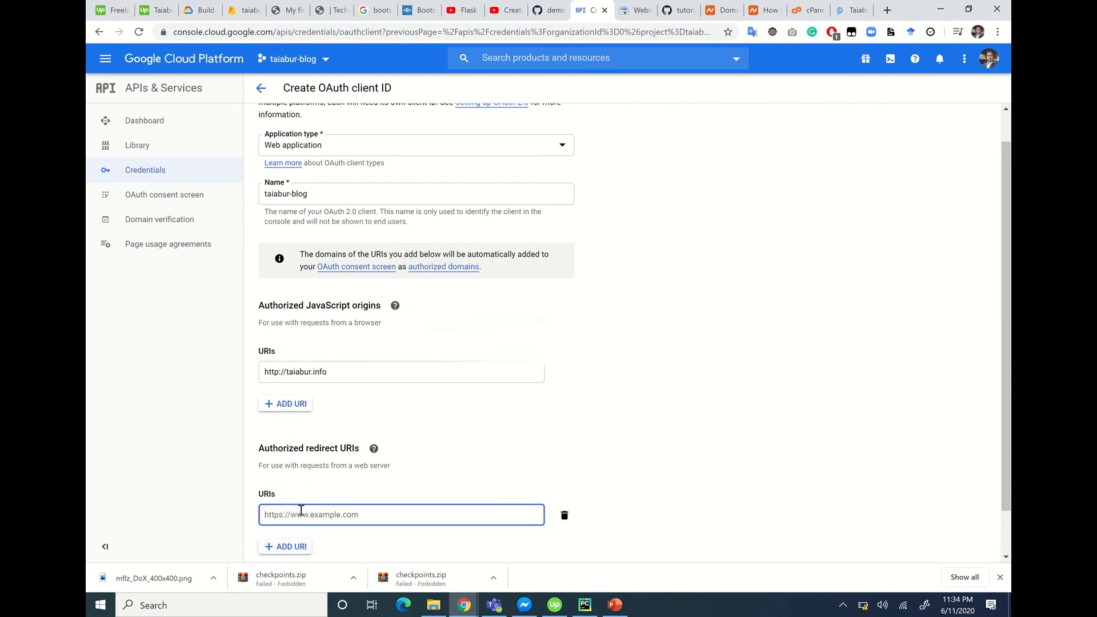
key(ctrl+v)
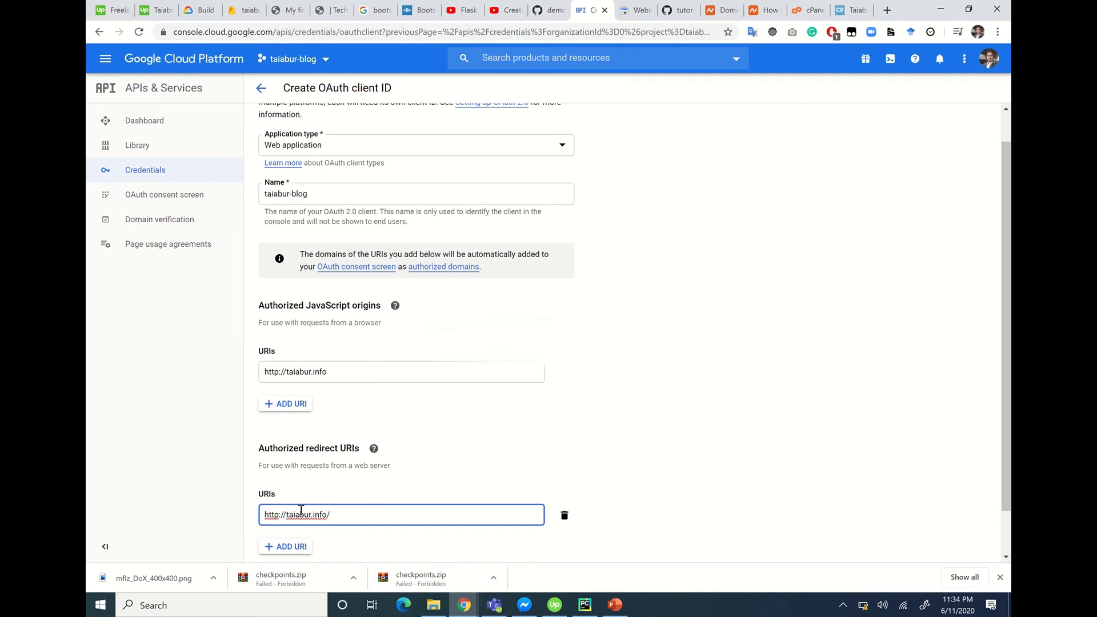
text(blog.)
click(377, 517)
key(BackSpace)
click(478, 460)
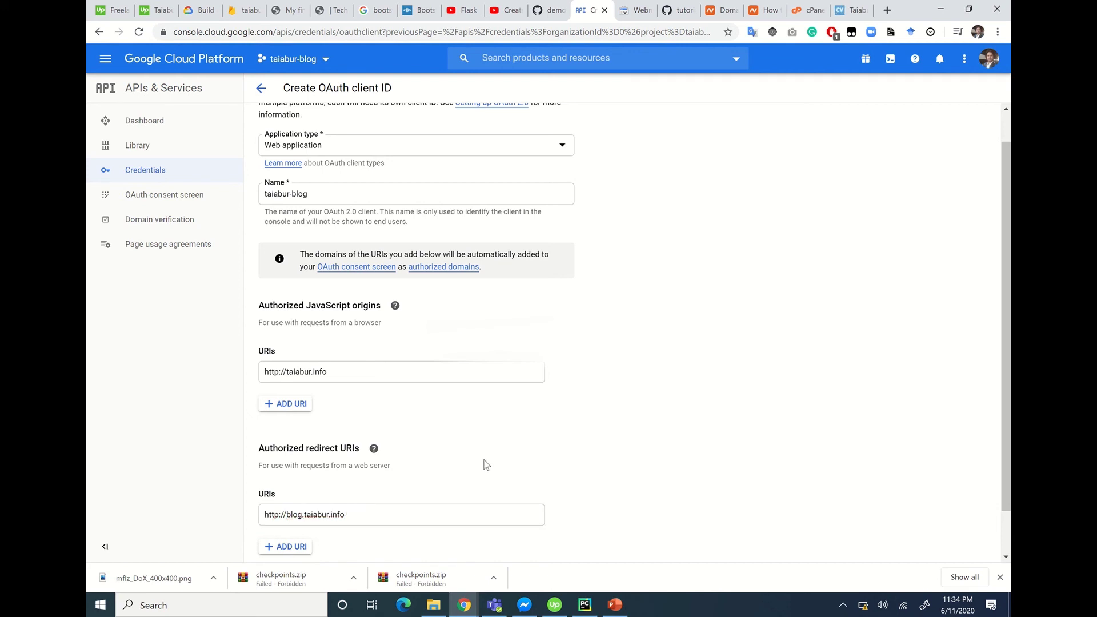
Create the OAuth client, dismiss the confirmation, and download the new client's credentials as a JSON file.
scroll(342, 483, down, 1)
click(278, 538)
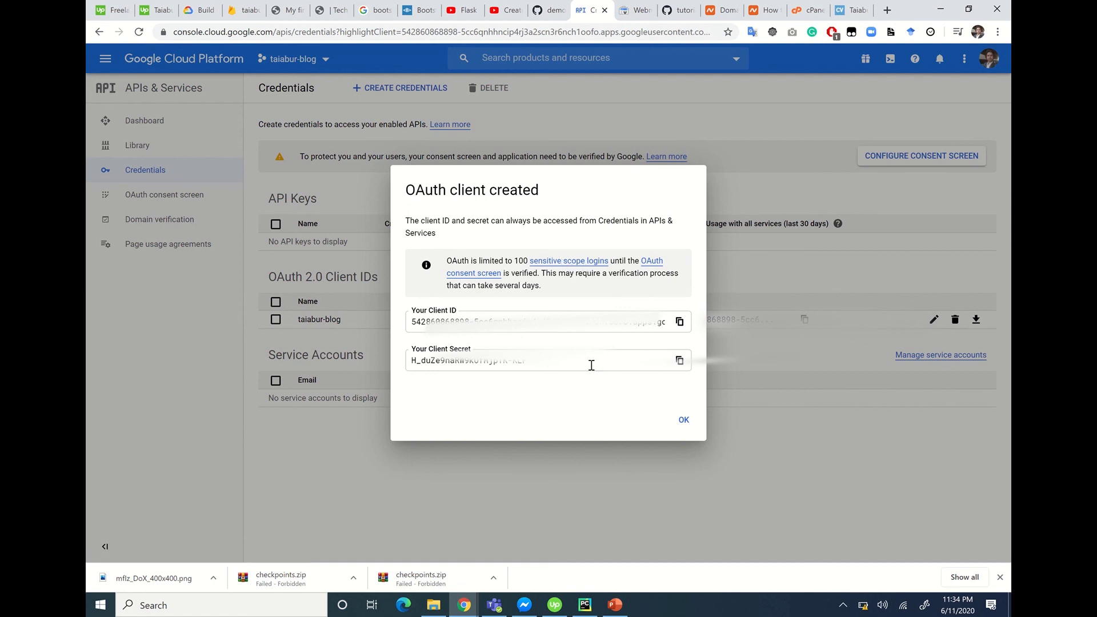
click(684, 421)
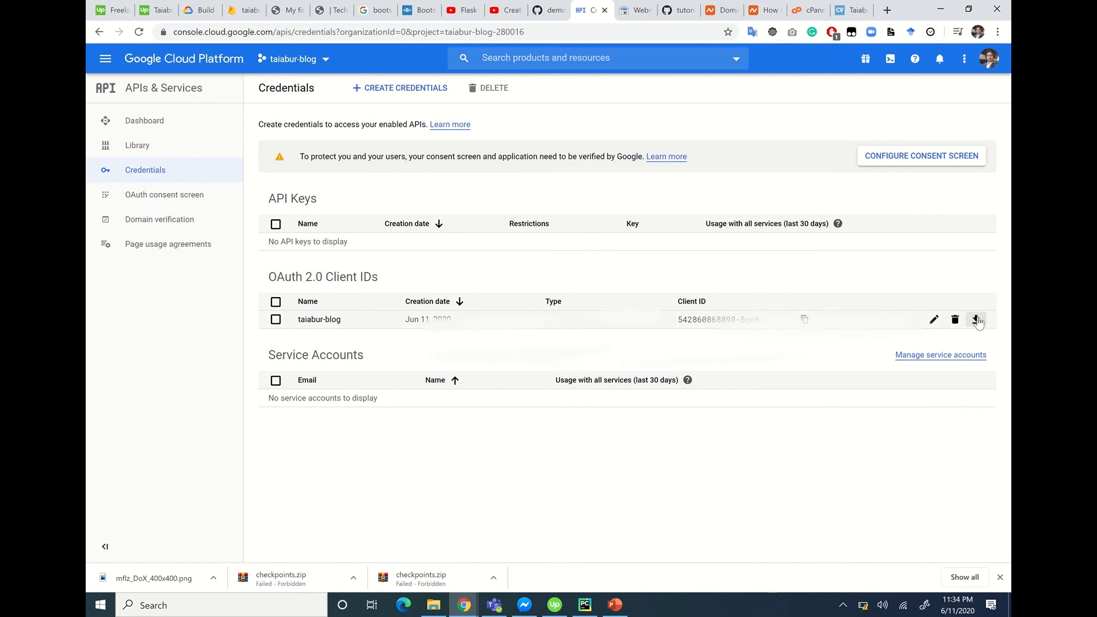
click(976, 319)
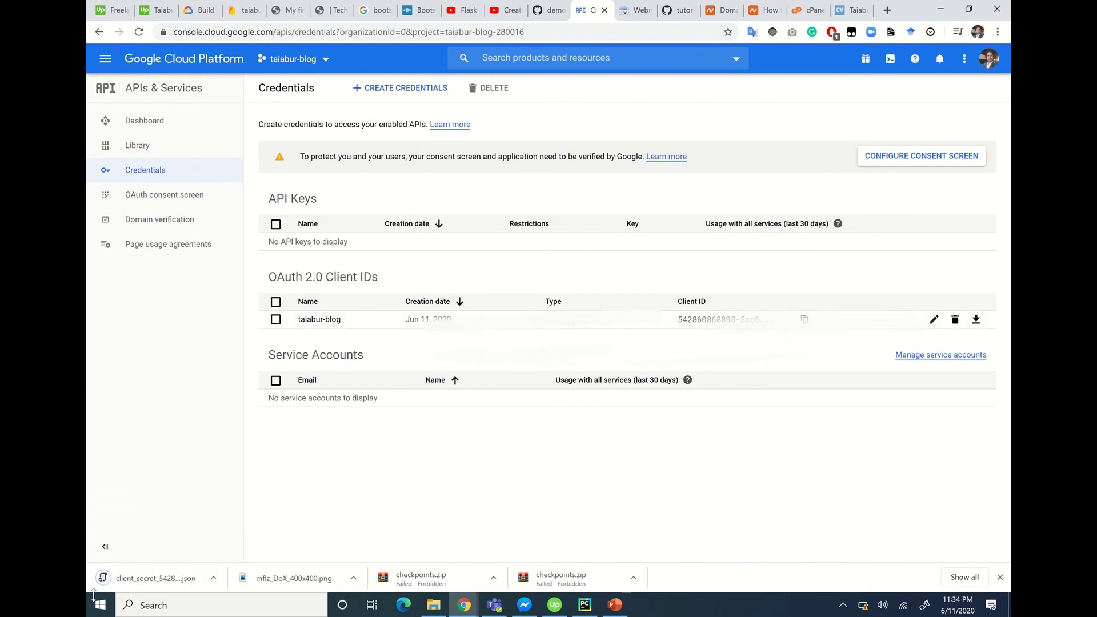